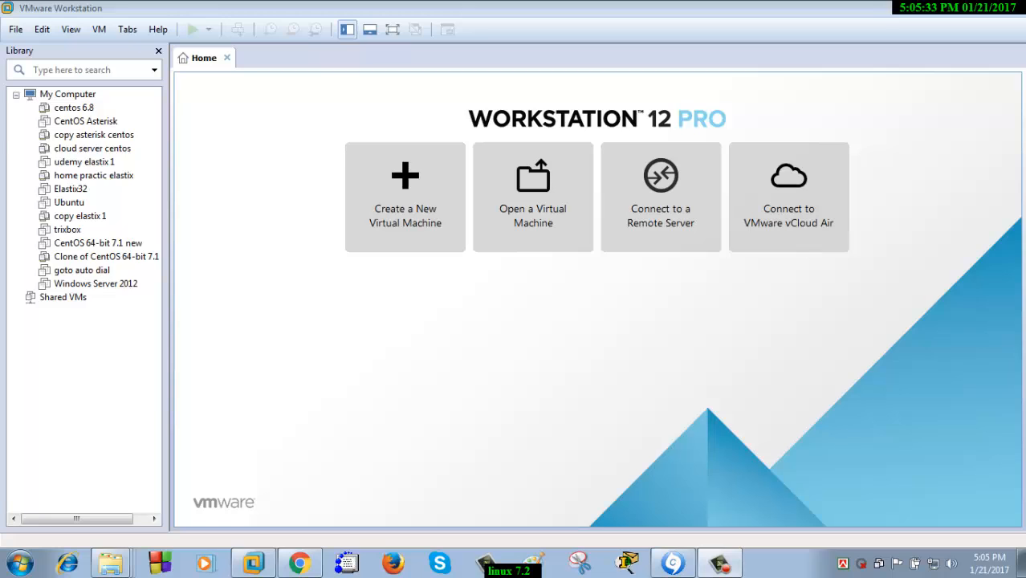
# Start a custom new virtual machine with Workstation 12.0 hardware compatibility
pyautogui.click(406, 197)
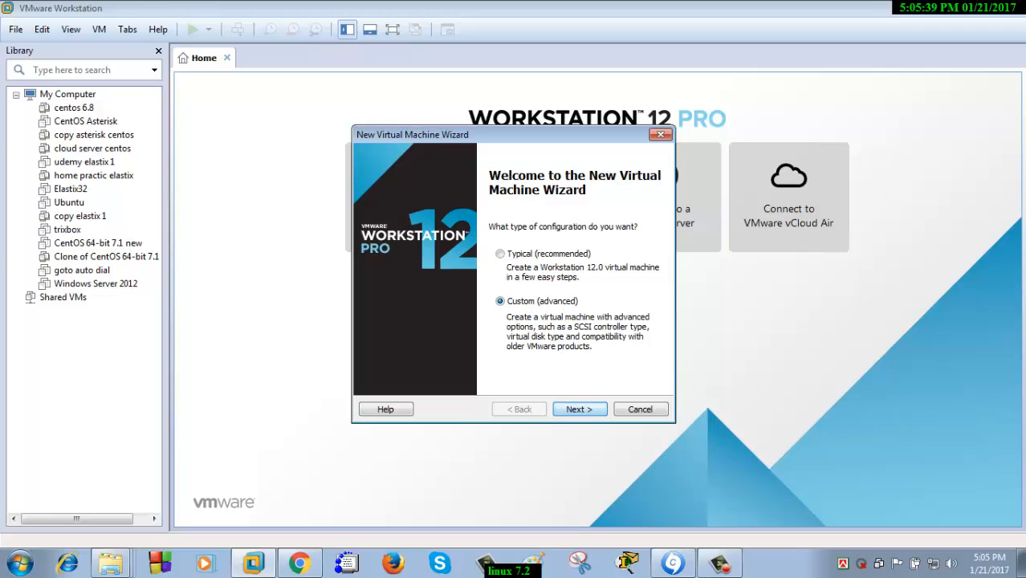
pyautogui.press('Return')
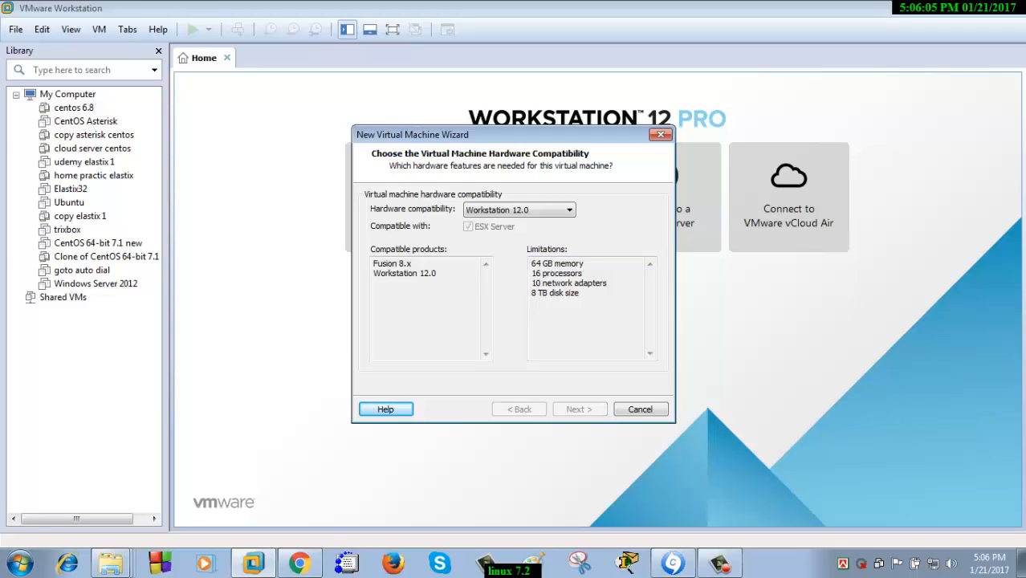
pyautogui.press('Return')
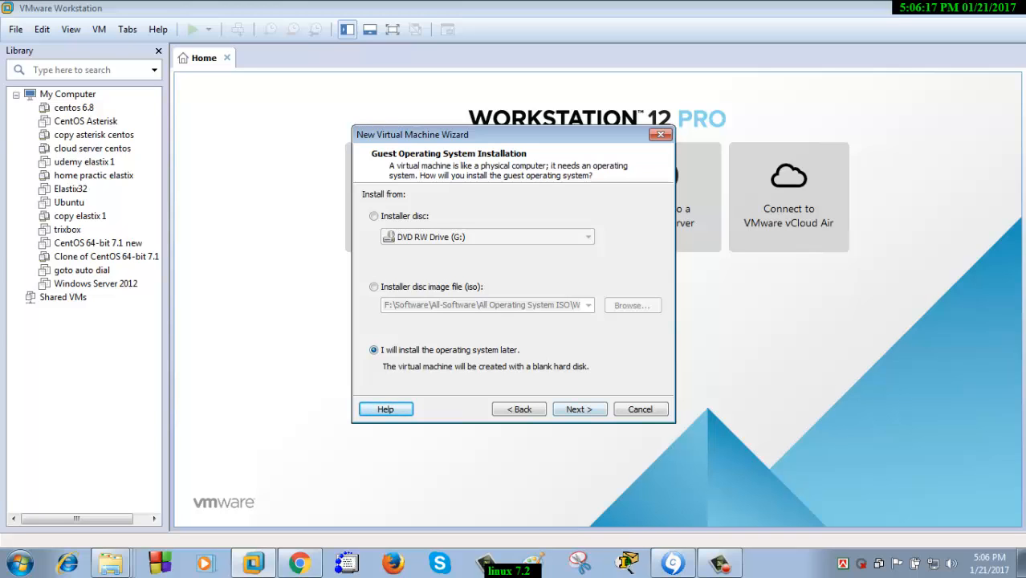
# Choose to install the OS later and set the guest OS to Linux, version CentOS
pyautogui.press('Return')
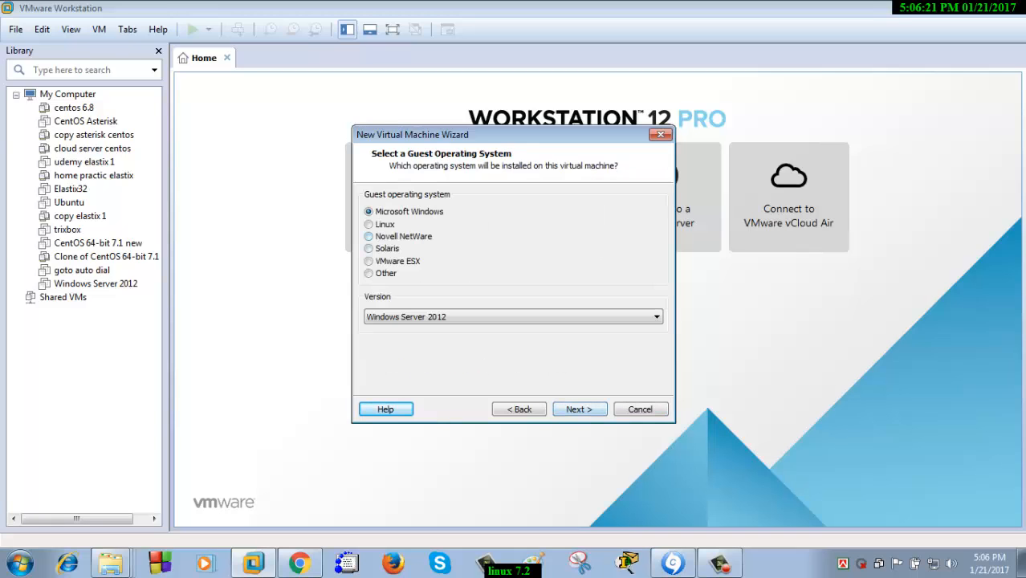
pyautogui.click(369, 224)
pyautogui.click(514, 317)
pyautogui.scroll(6, 514, 256)
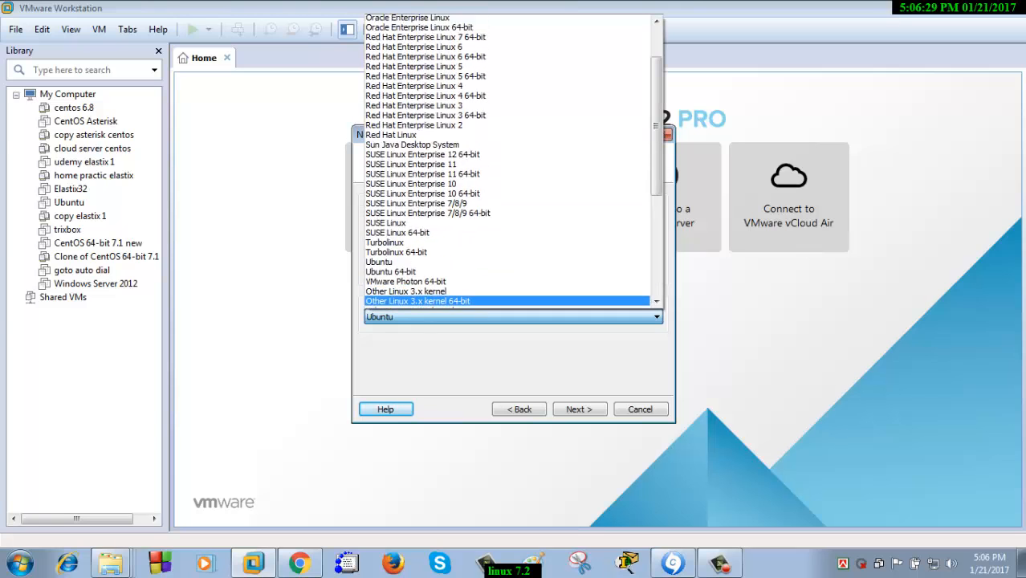
pyautogui.scroll(7, 507, 160)
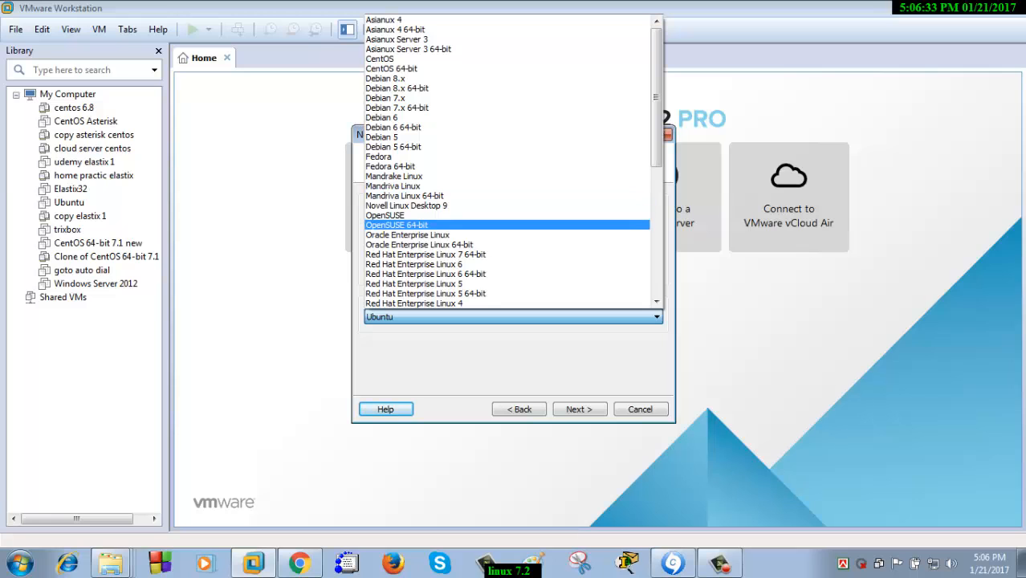
pyautogui.scroll(-8, 507, 161)
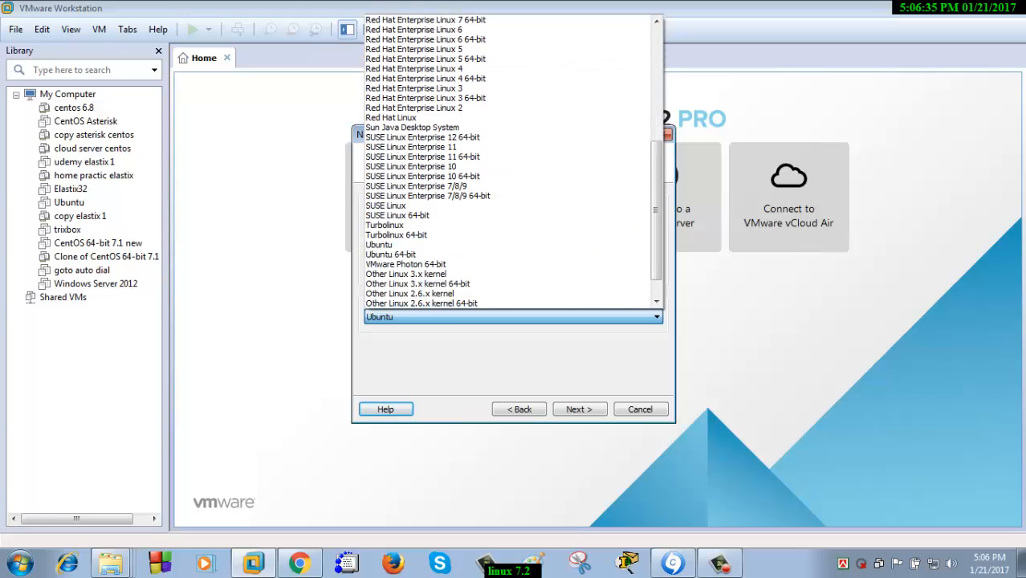
pyautogui.scroll(-1, 507, 161)
pyautogui.scroll(6, 507, 136)
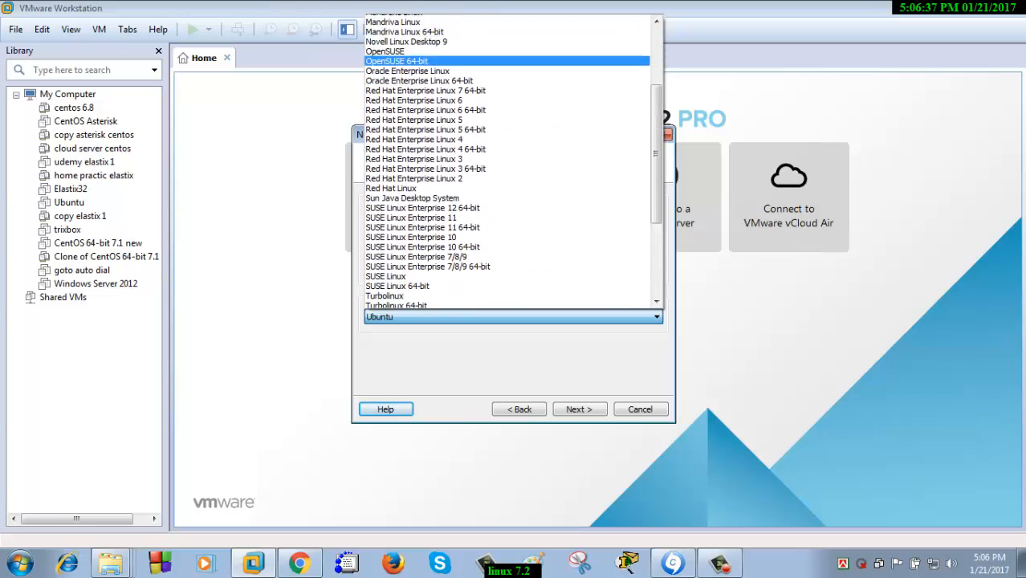
pyautogui.scroll(2, 507, 136)
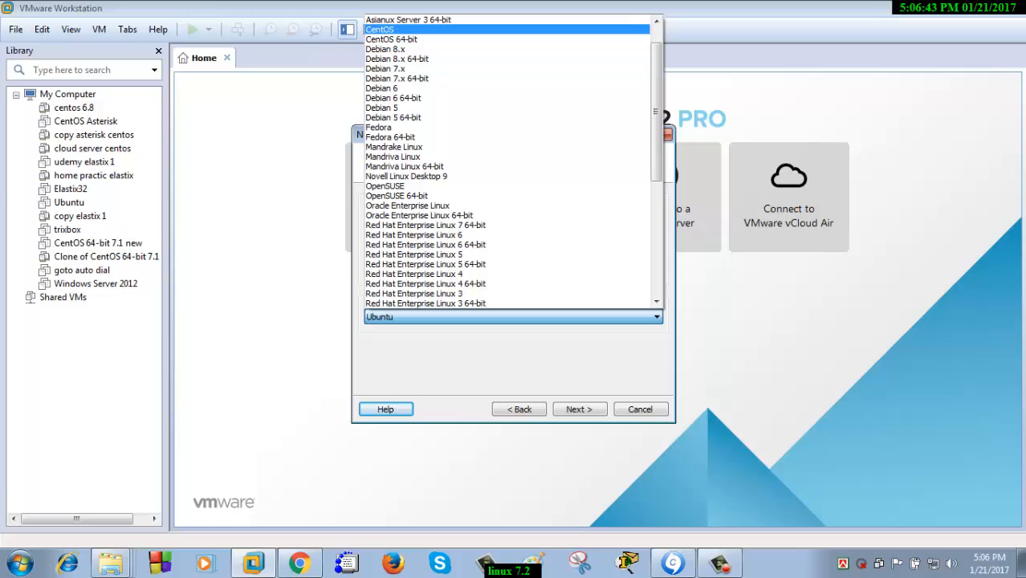
pyautogui.click(401, 29)
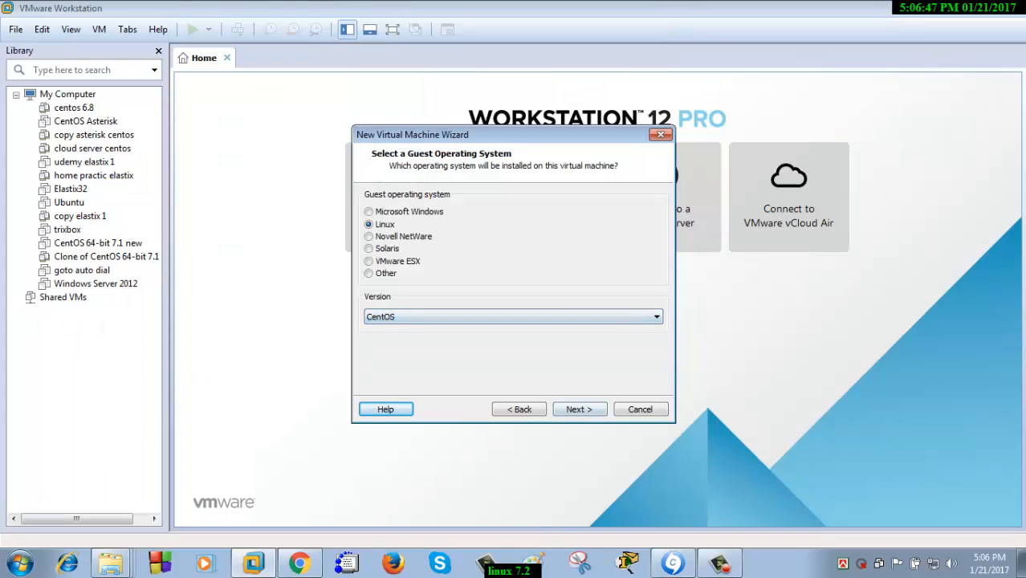
# Name the virtual machine 'linux 7.2 installl' and continue to processor configuration
pyautogui.click(579, 408)
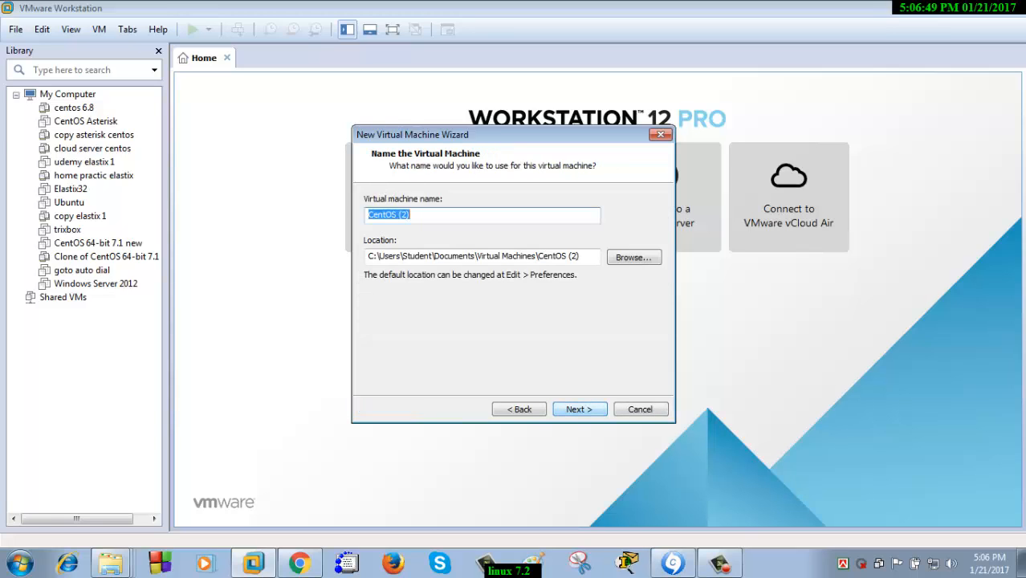
pyautogui.moveTo(414, 215); pyautogui.dragTo(367, 216)
pyautogui.write('li')
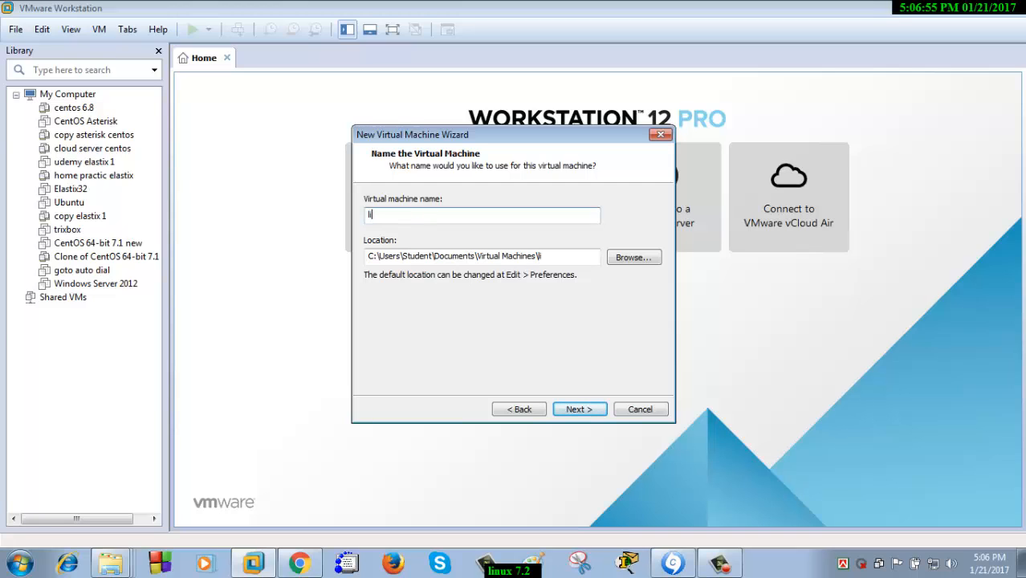
pyautogui.write('nux 7.2 install')
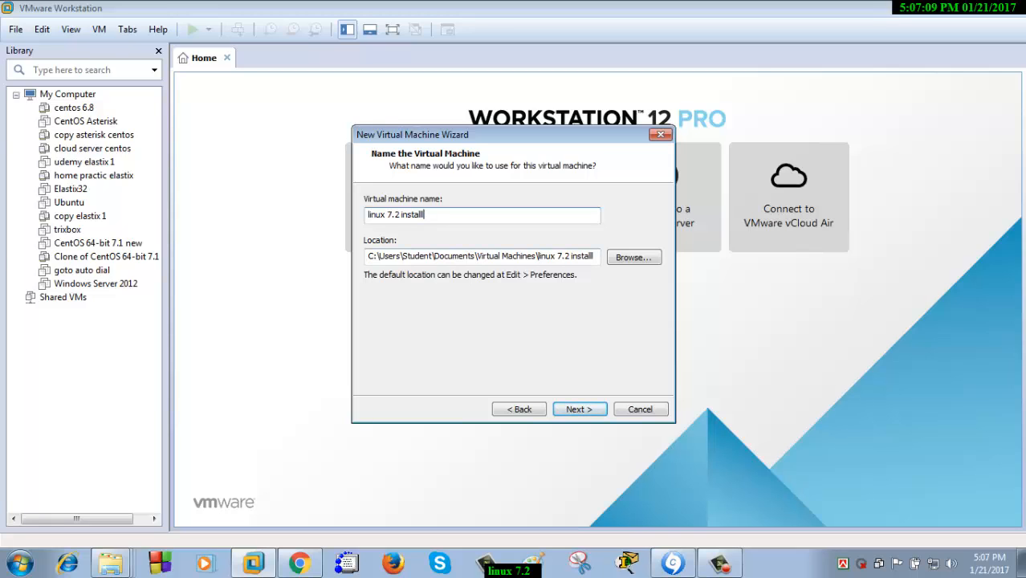
pyautogui.press('Return')
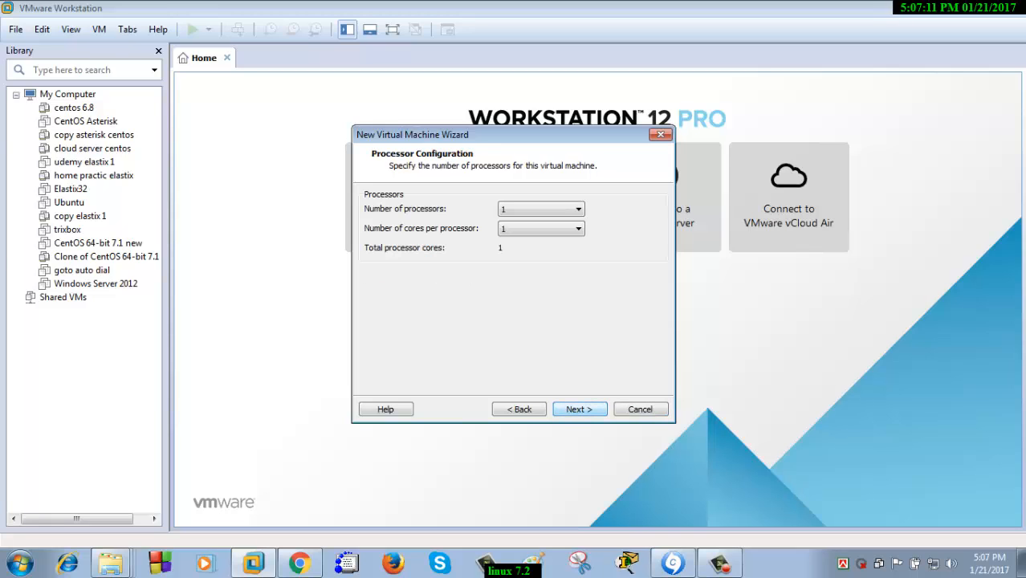
# Keep 1 processor with 1 core per processor
pyautogui.click(578, 209)
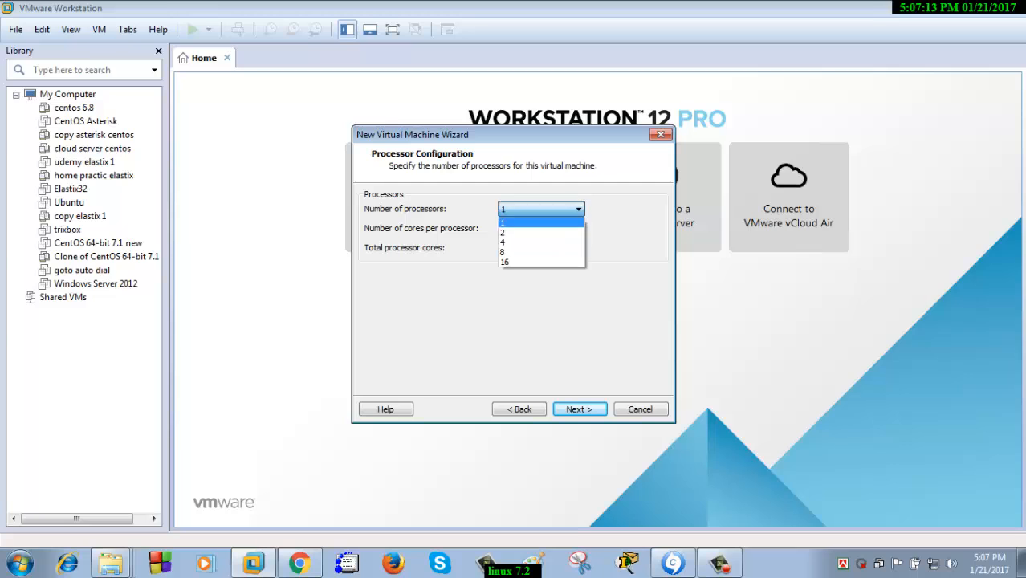
pyautogui.click(578, 209)
pyautogui.click(578, 228)
pyautogui.click(578, 229)
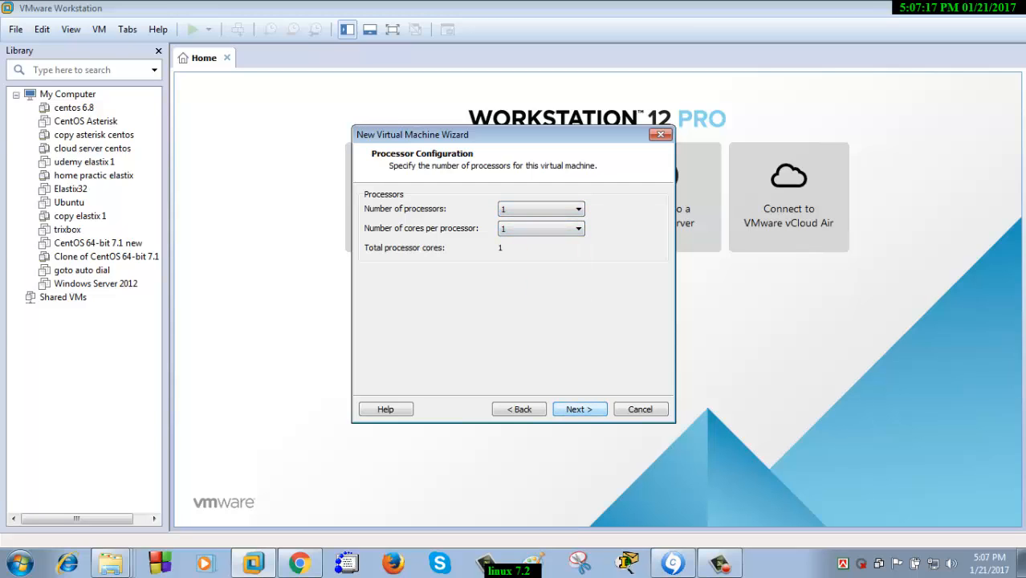
pyautogui.click(579, 409)
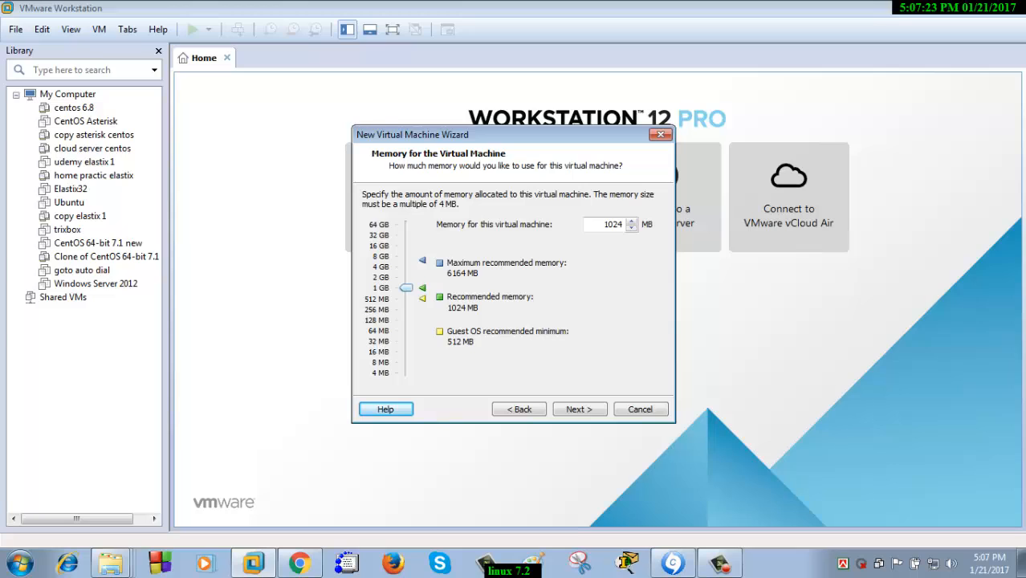
# Set the virtual machine memory to 2048 MB
pyautogui.moveTo(406, 288)
pyautogui.mouseDown()
pyautogui.moveTo(405, 254)
pyautogui.moveTo(405, 287)
pyautogui.mouseUp()
pyautogui.moveTo(406, 287); pyautogui.dragTo(407, 276)
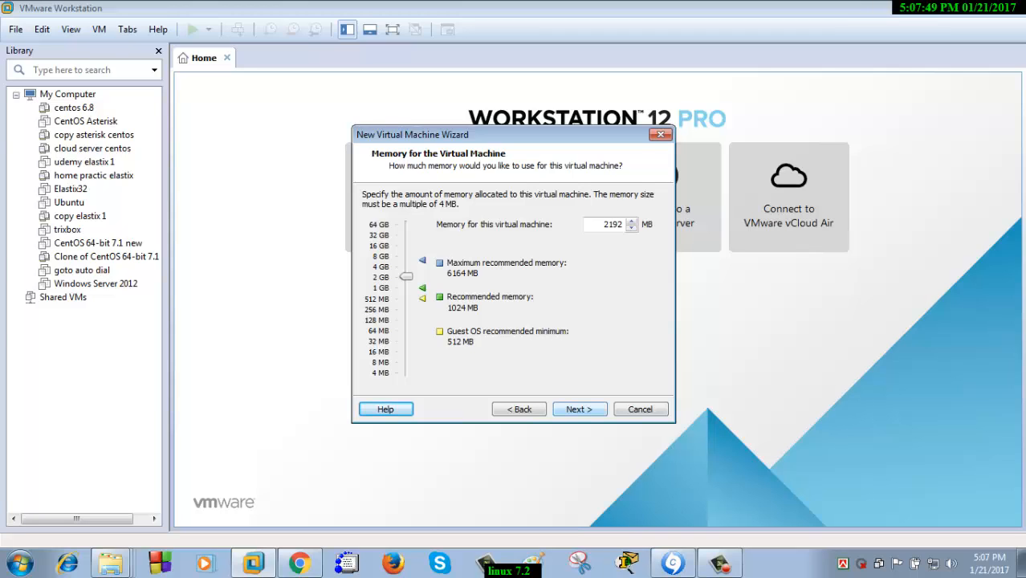
pyautogui.moveTo(406, 276); pyautogui.dragTo(406, 278)
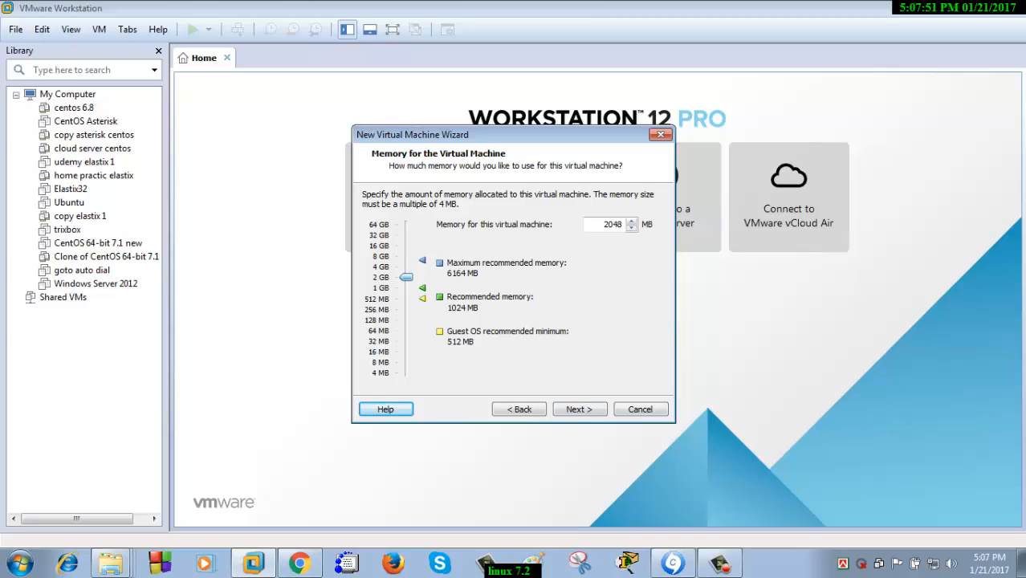
pyautogui.click(580, 409)
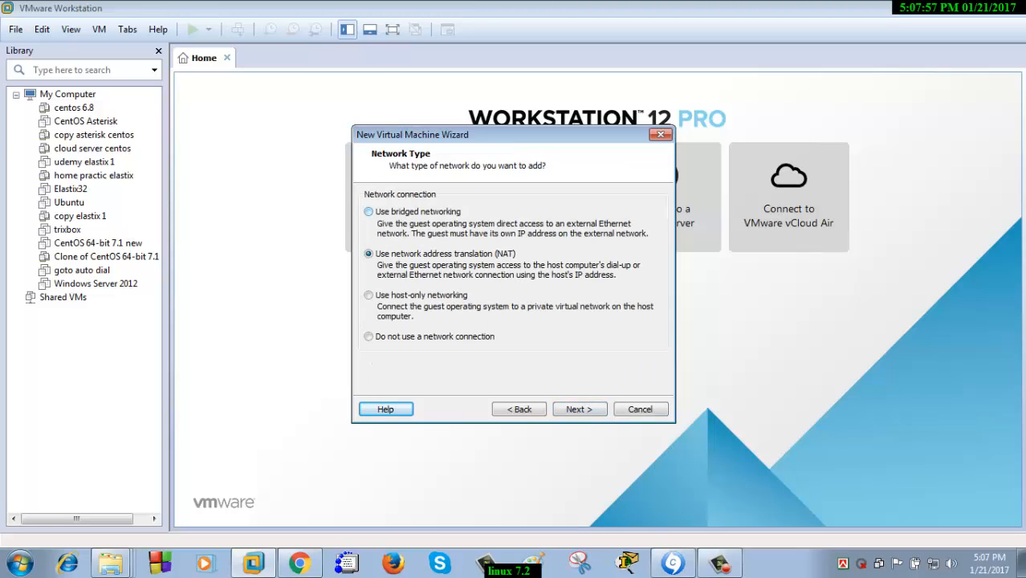
# Use bridged networking and keep the recommended LSI Logic controller and disk type
pyautogui.click(369, 212)
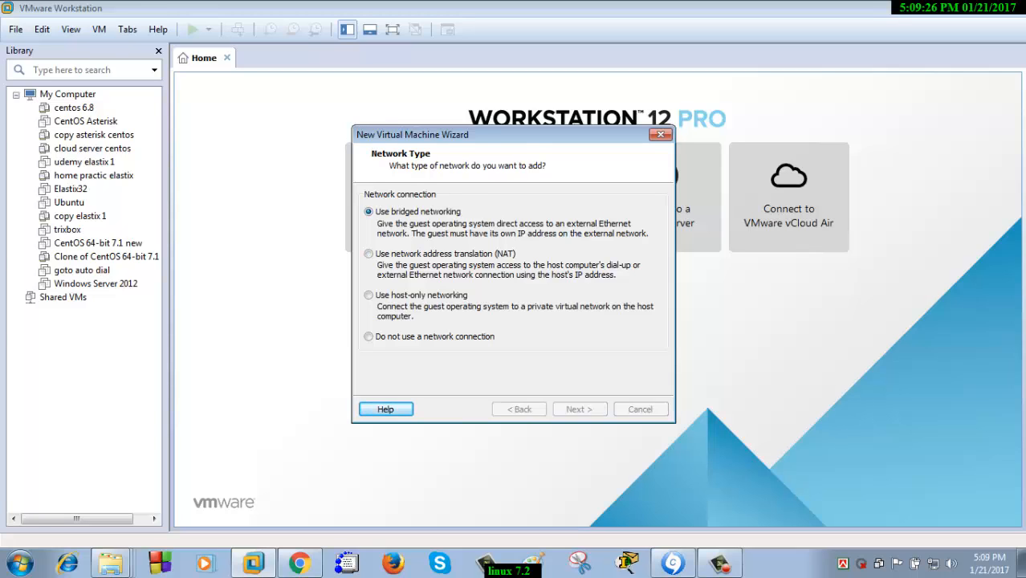
pyautogui.press('Return')
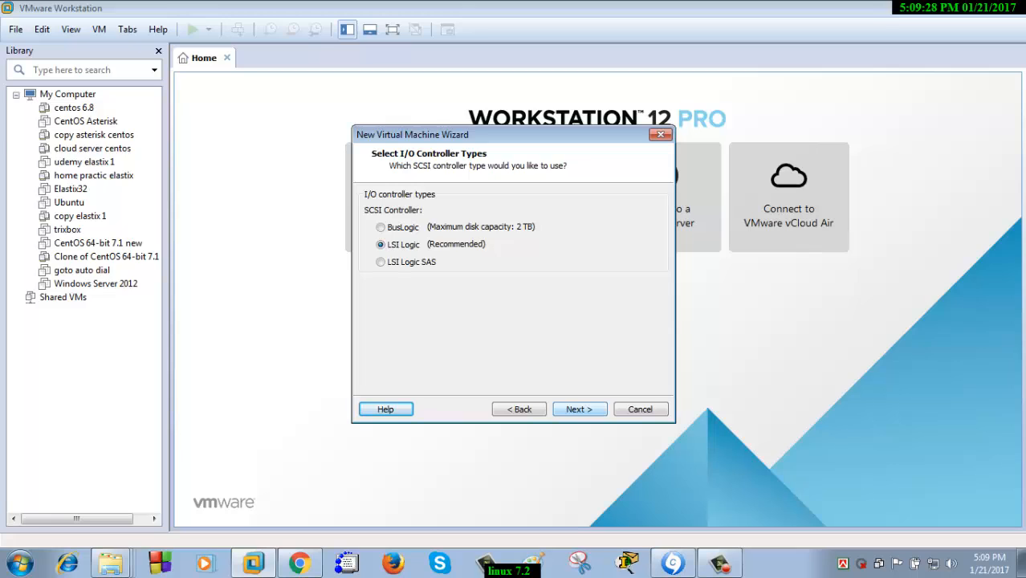
pyautogui.press('Return')
pyautogui.press('Return')
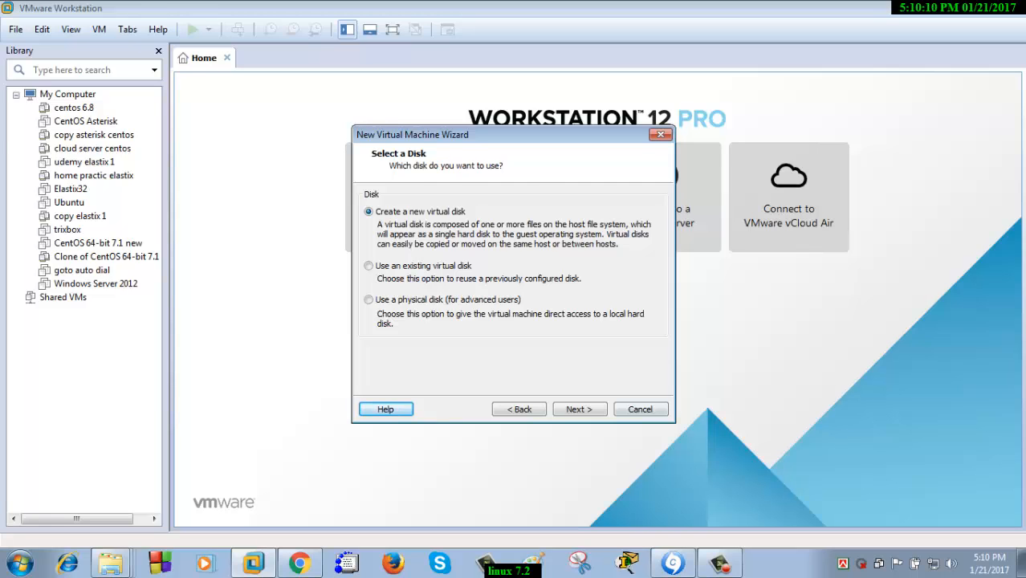
# Create a new 15 GB virtual disk stored as a single file
pyautogui.click(580, 409)
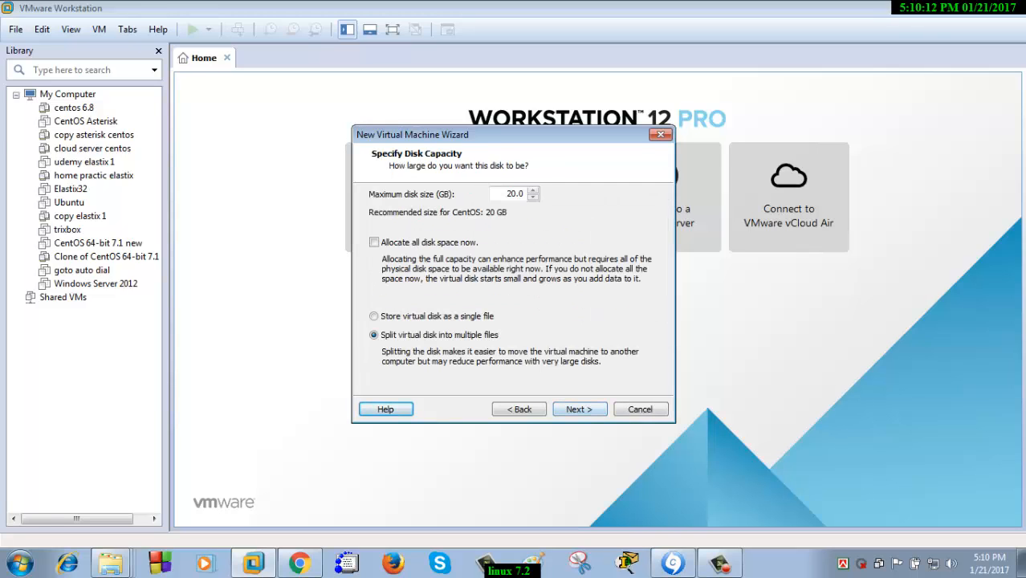
pyautogui.moveTo(506, 194); pyautogui.dragTo(526, 194)
pyautogui.write('15')
pyautogui.click(374, 316)
pyautogui.press('Return')
pyautogui.press('Return')
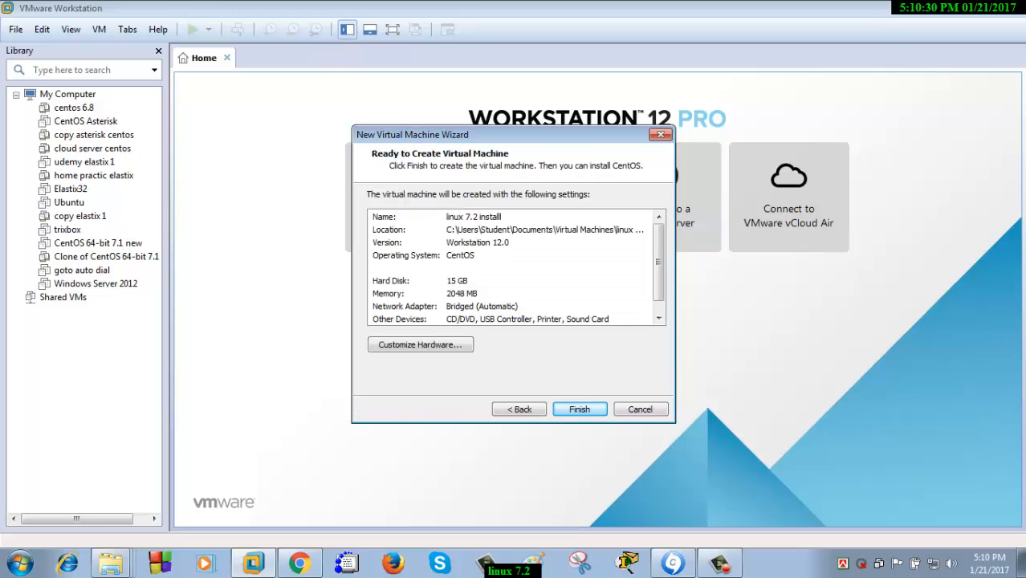
pyautogui.press('Return')
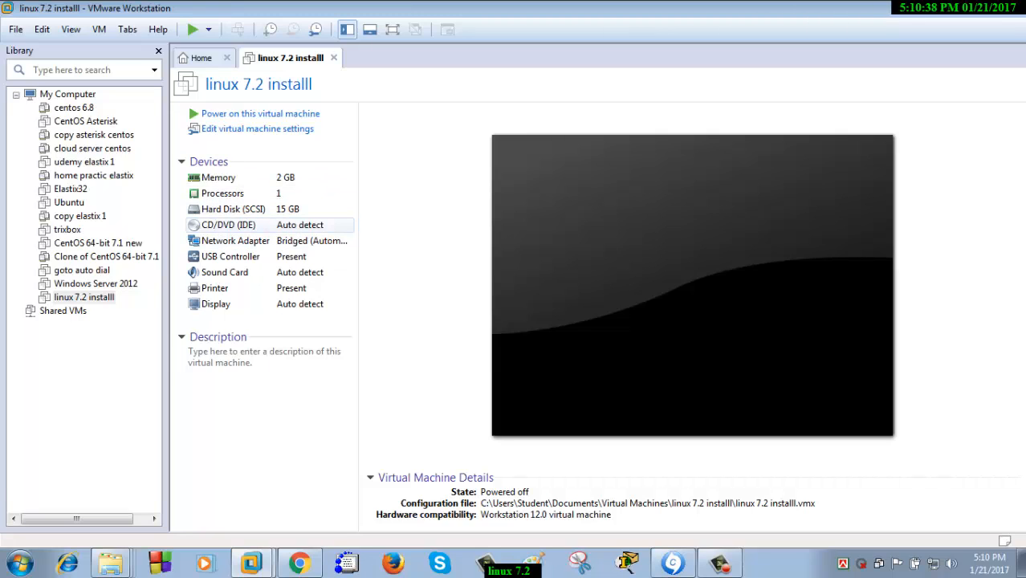
# Switch the CD/DVD drive to an ISO image file and browse to the F: drive
pyautogui.click(233, 225)
pyautogui.doubleClick(233, 225)
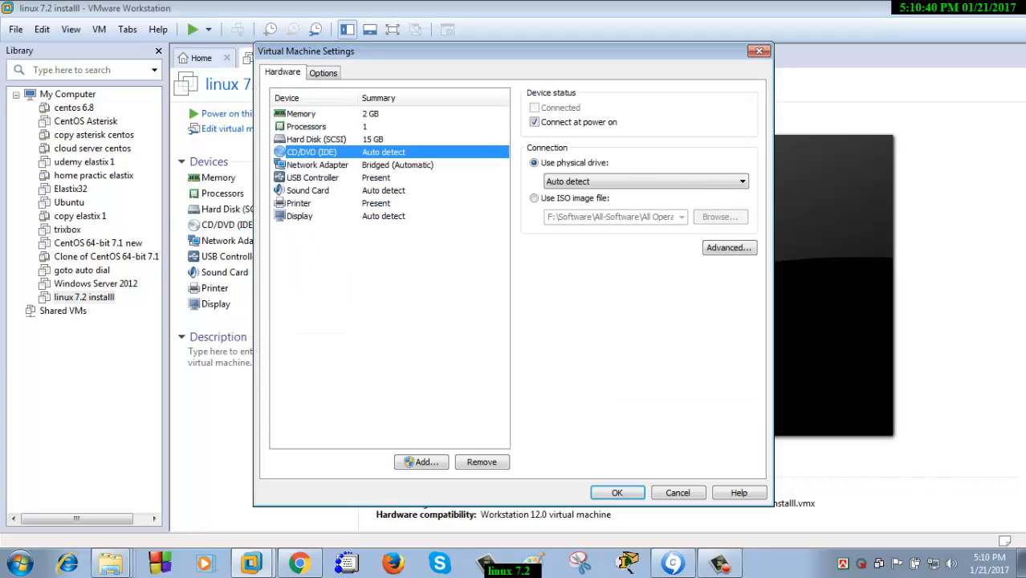
pyautogui.click(533, 197)
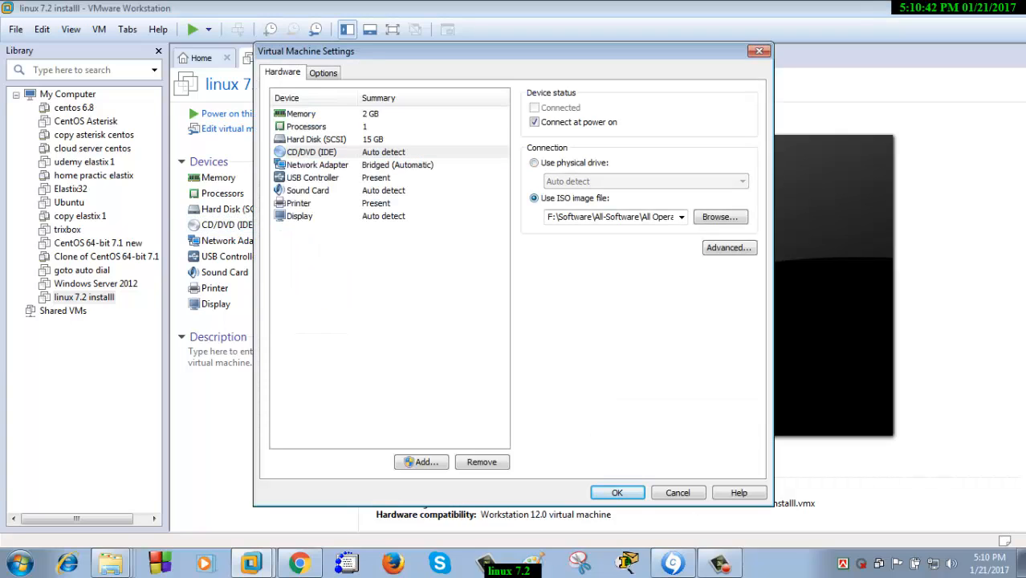
pyautogui.click(719, 217)
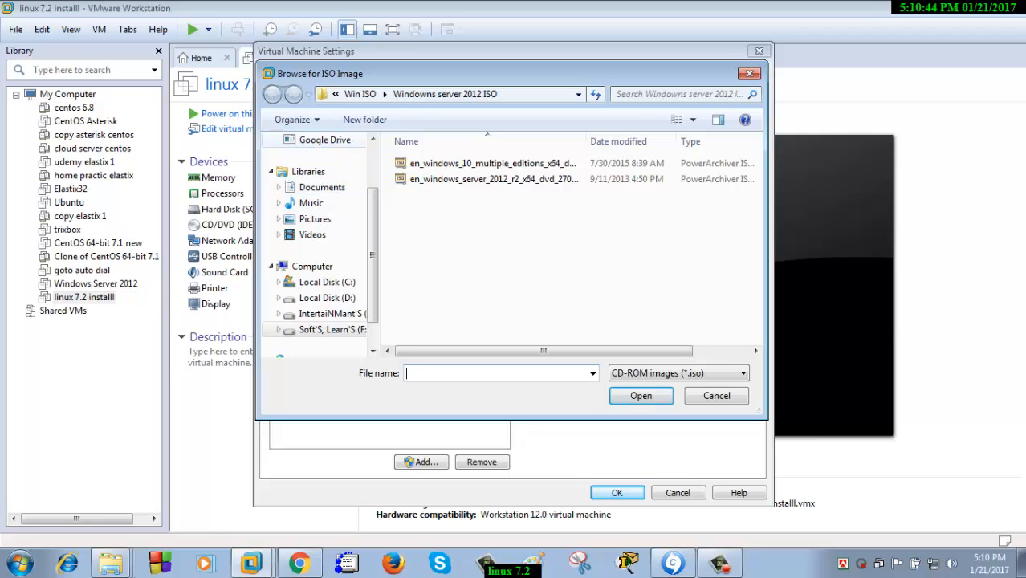
pyautogui.click(329, 313)
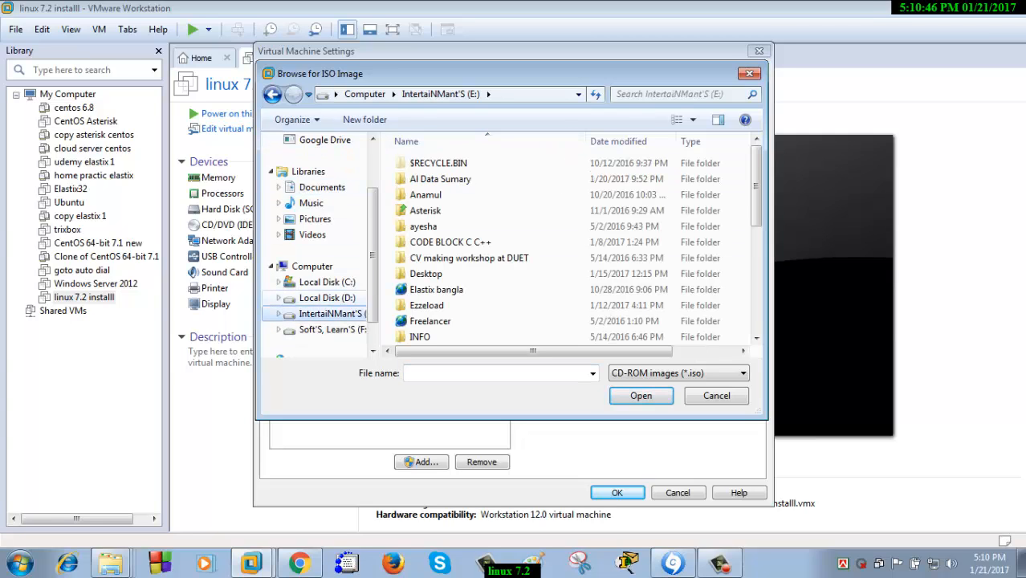
pyautogui.scroll(-1, 317, 241)
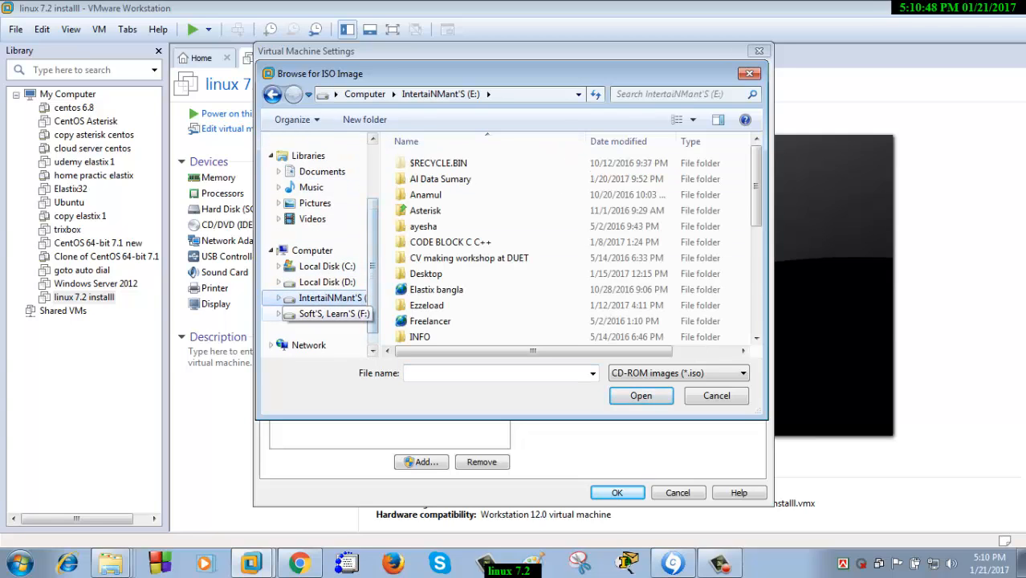
pyautogui.click(331, 313)
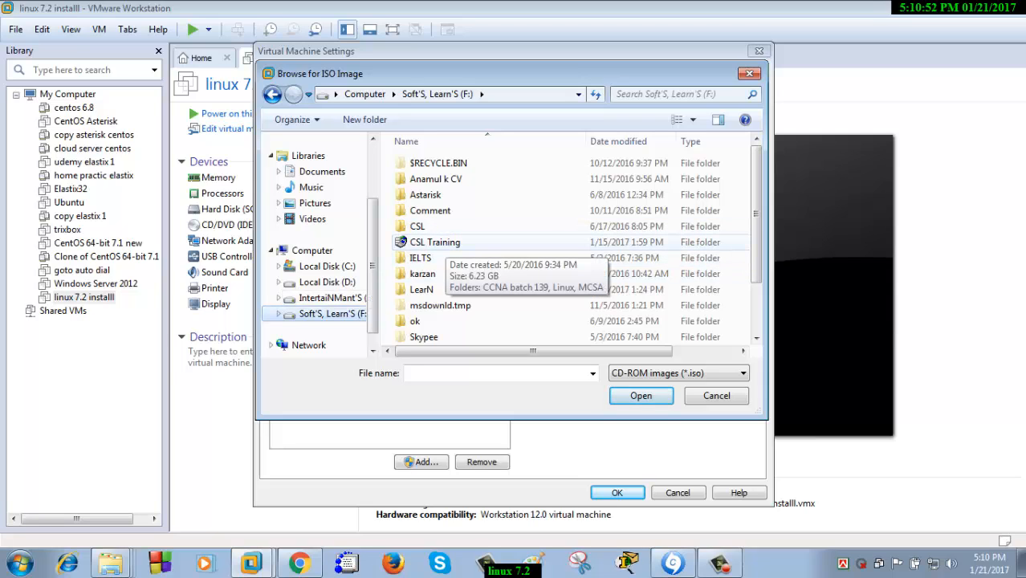
# Choose CentOS-7-x86_64-DVD-1511.iso from F:\Software\All-Software\All Operating System ISO\Centos7.2
pyautogui.click(446, 321)
pyautogui.scroll(-2, 446, 322)
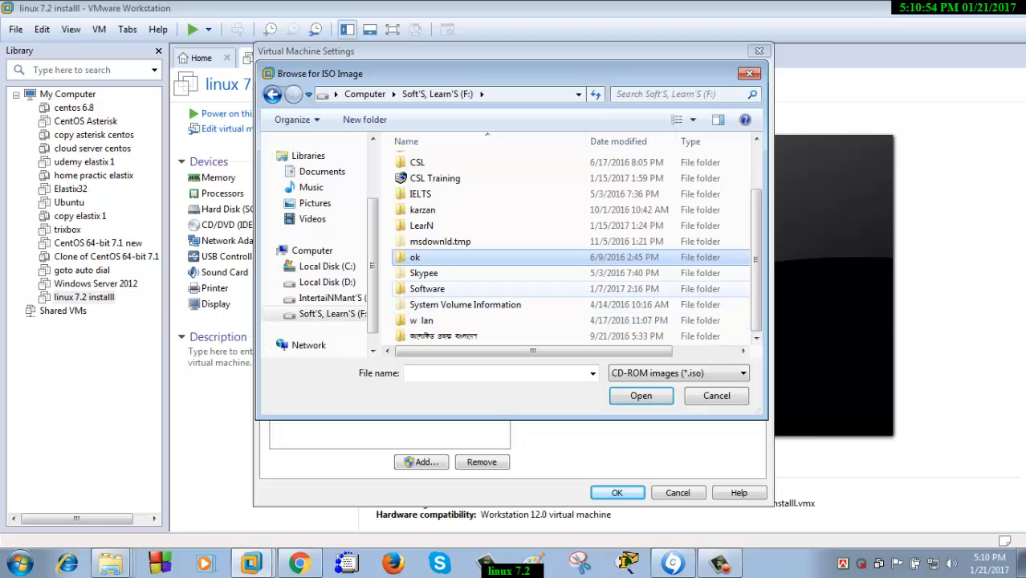
pyautogui.doubleClick(426, 289)
pyautogui.doubleClick(433, 163)
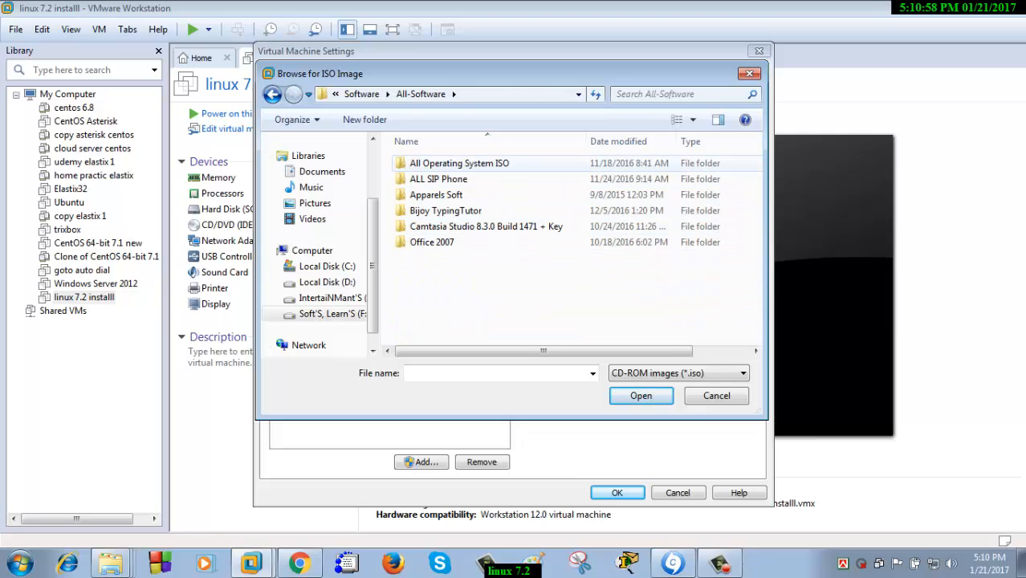
pyautogui.doubleClick(459, 163)
pyautogui.doubleClick(430, 179)
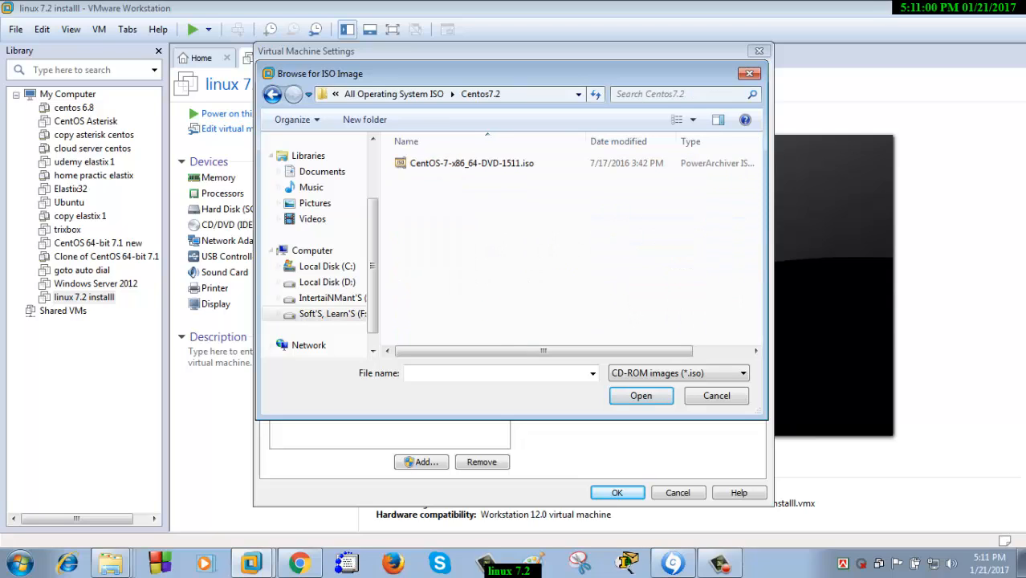
pyautogui.click(471, 163)
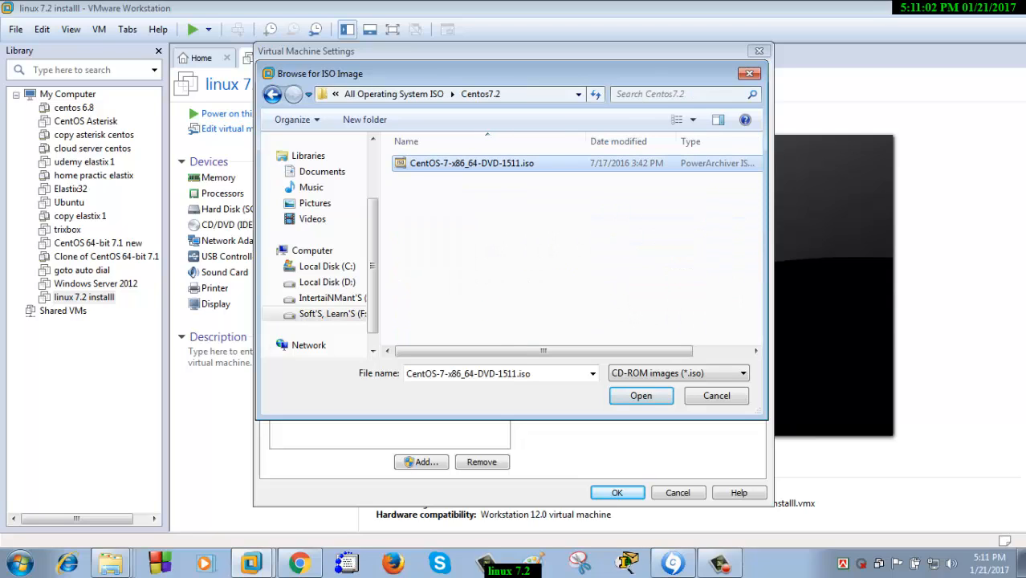
pyautogui.click(640, 395)
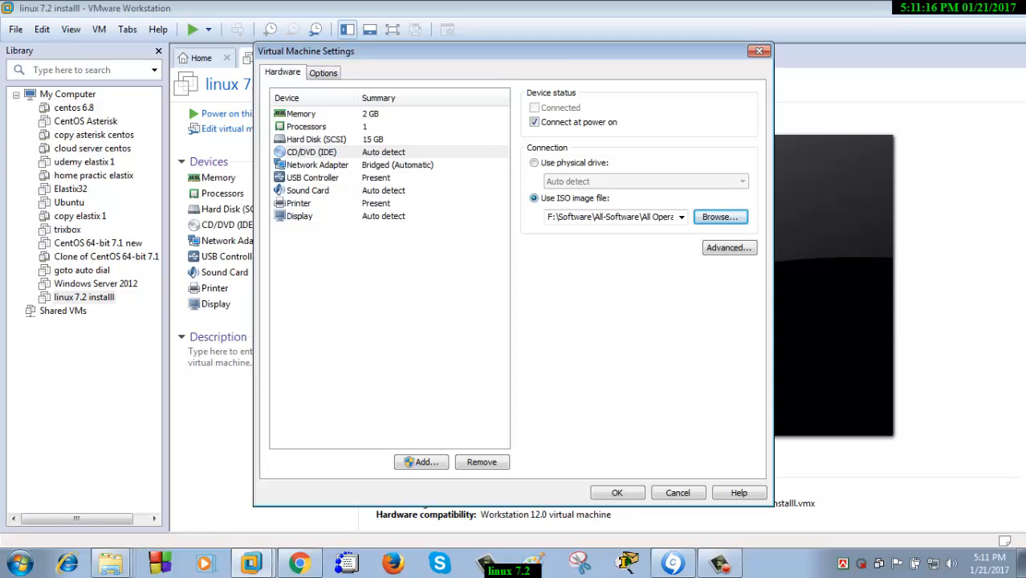
# Keep the CentOS 7.2 ISO path and apply the VM settings
pyautogui.click(682, 217)
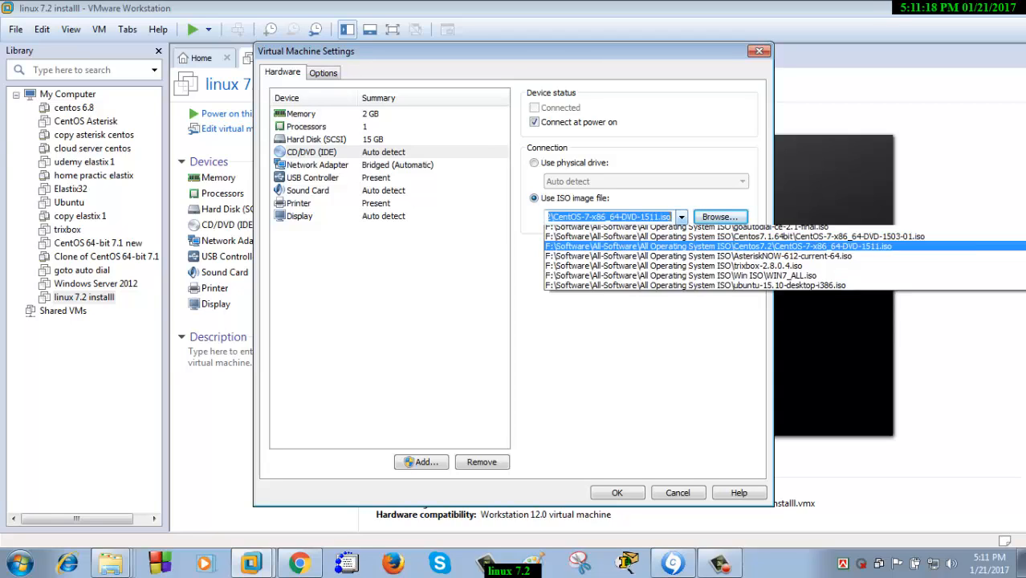
pyautogui.click(682, 217)
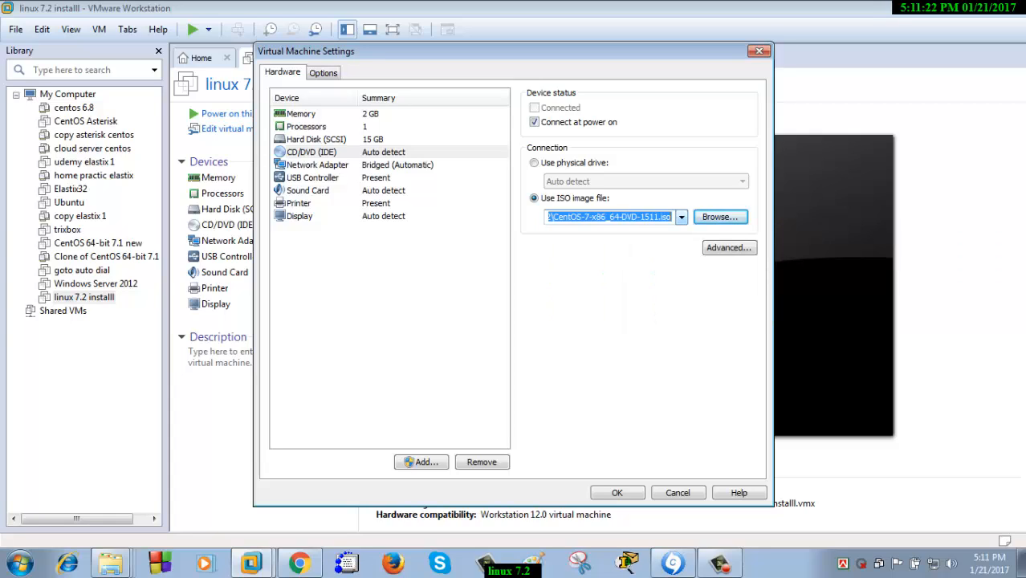
pyautogui.click(617, 492)
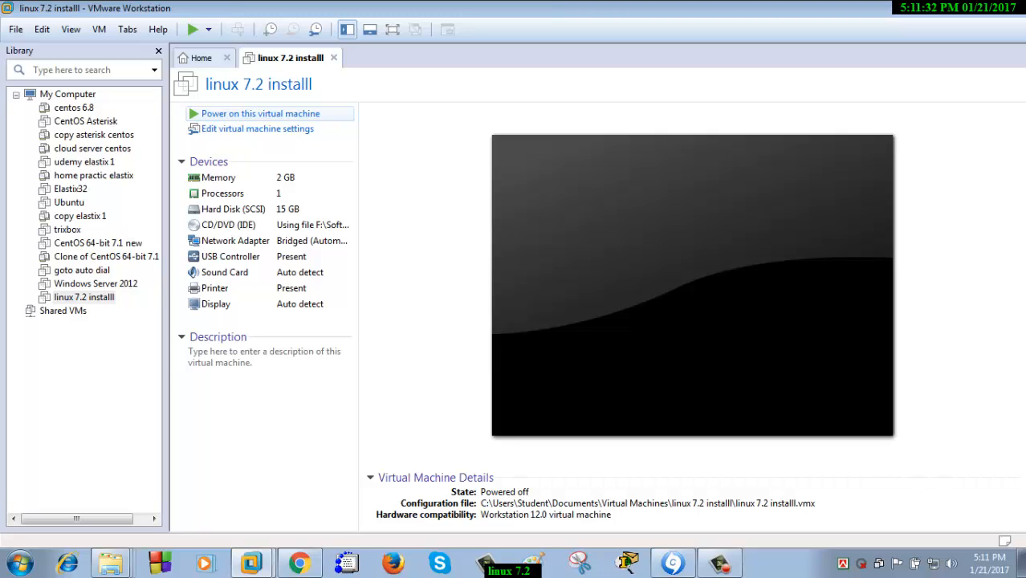
# Power on linux 7.2 installl and boot the Install CentOS 7 menu entry
pyautogui.click(260, 114)
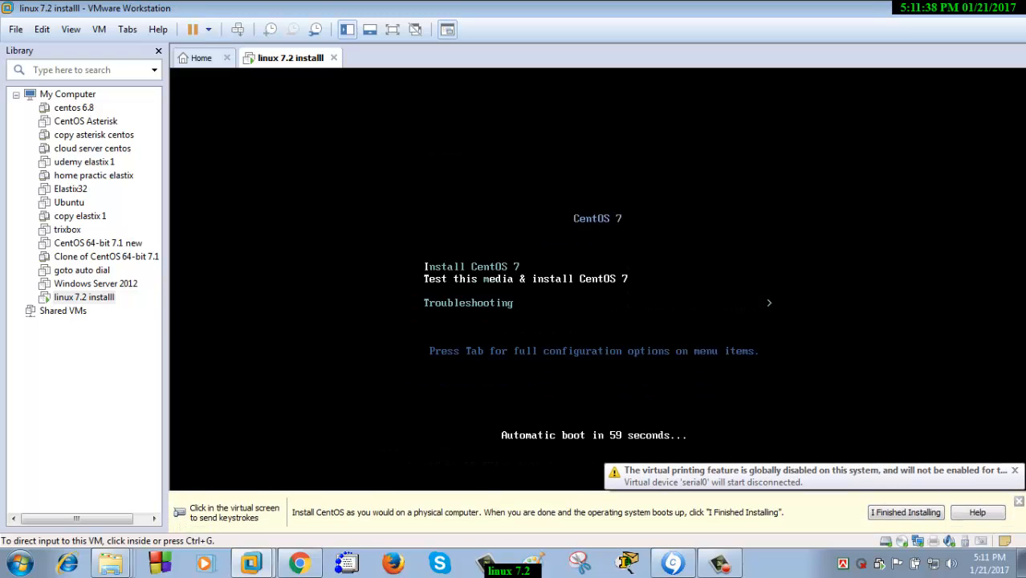
pyautogui.click(598, 279)
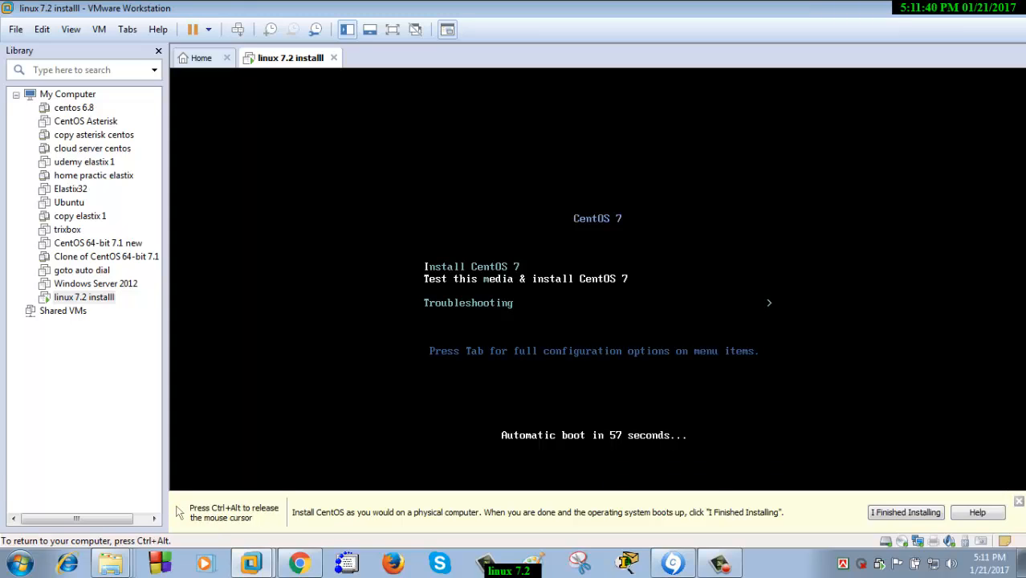
pyautogui.press('Up')
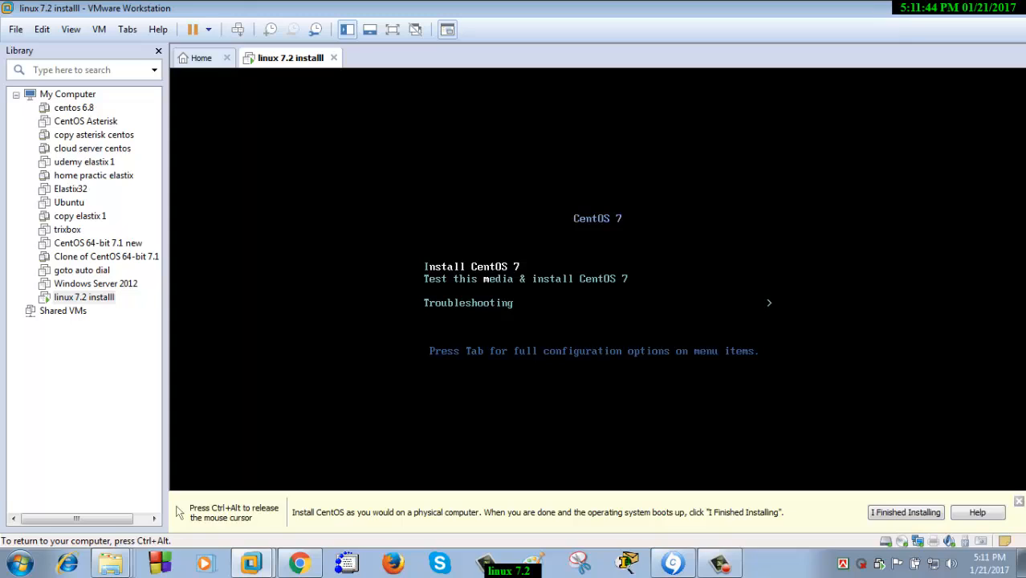
pyautogui.press('Return')
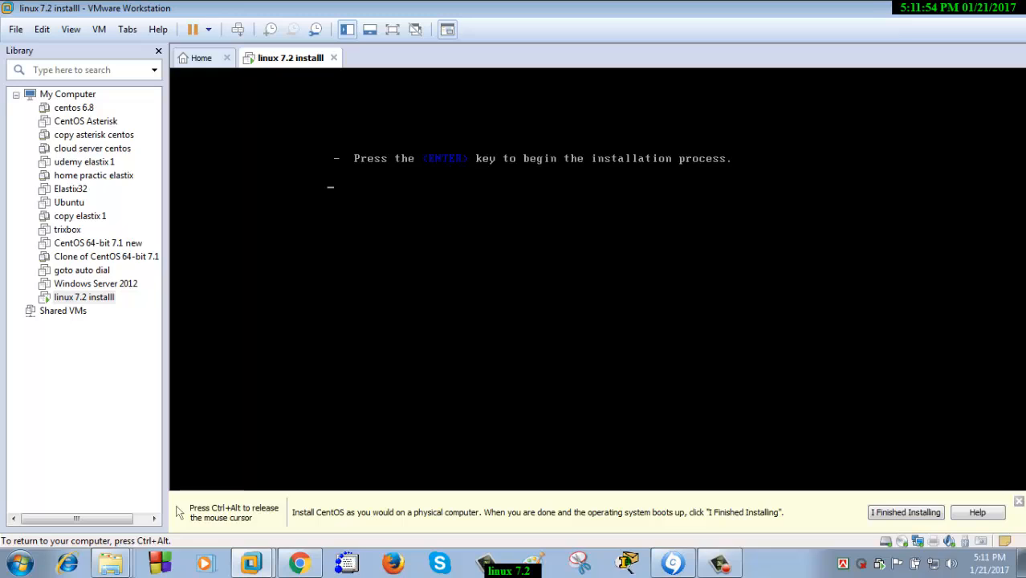
# Start the CentOS installer, hide the Library panel, and give input back to the VM
pyautogui.press('Return')
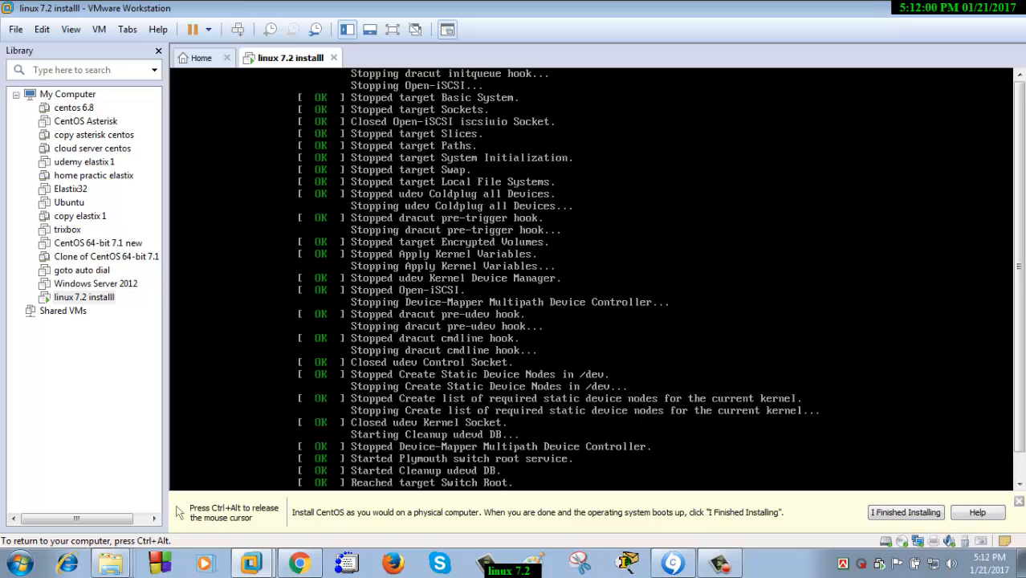
pyautogui.hotkey('ctrl', 'alt')
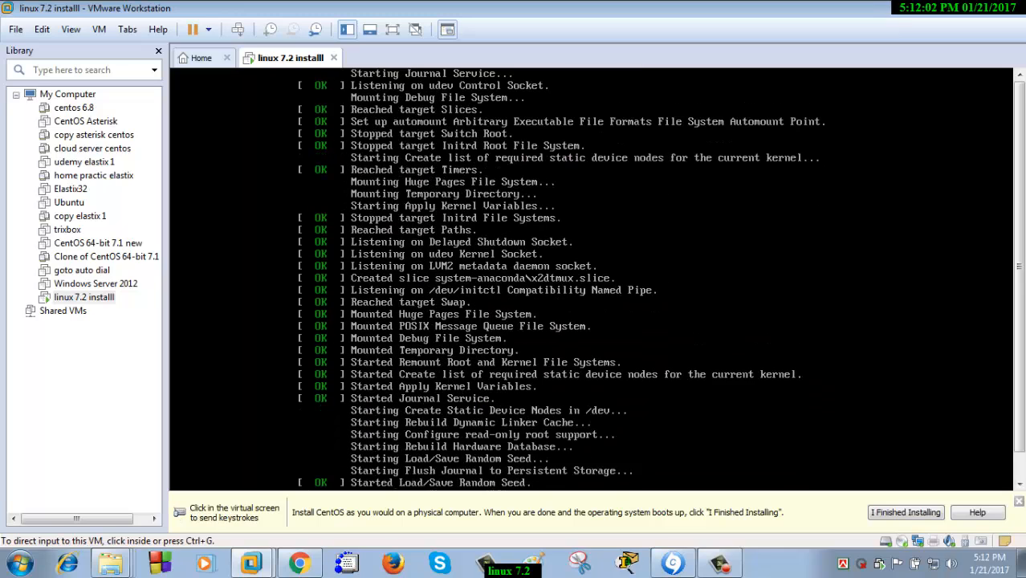
pyautogui.click(906, 512)
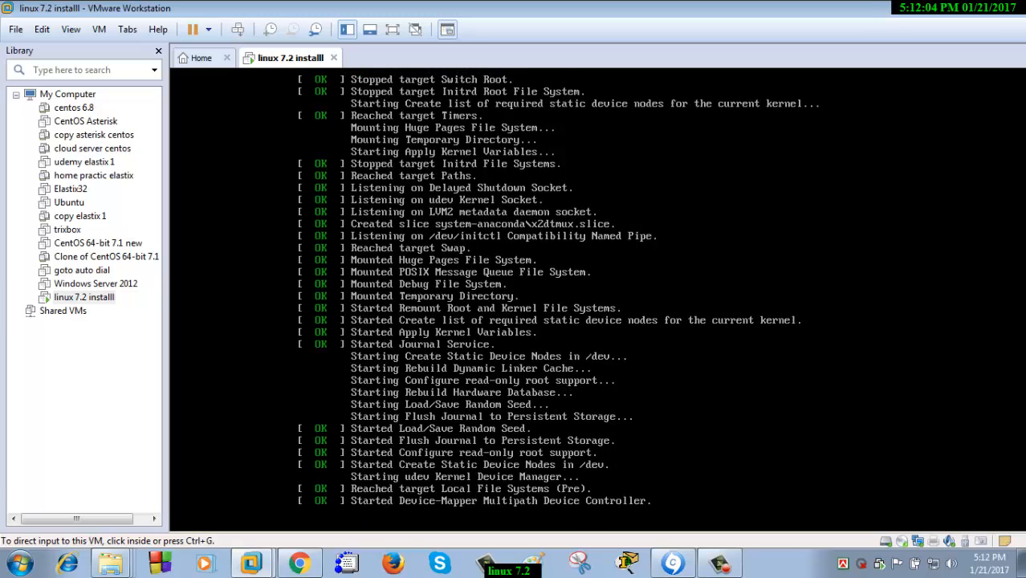
pyautogui.click(722, 385)
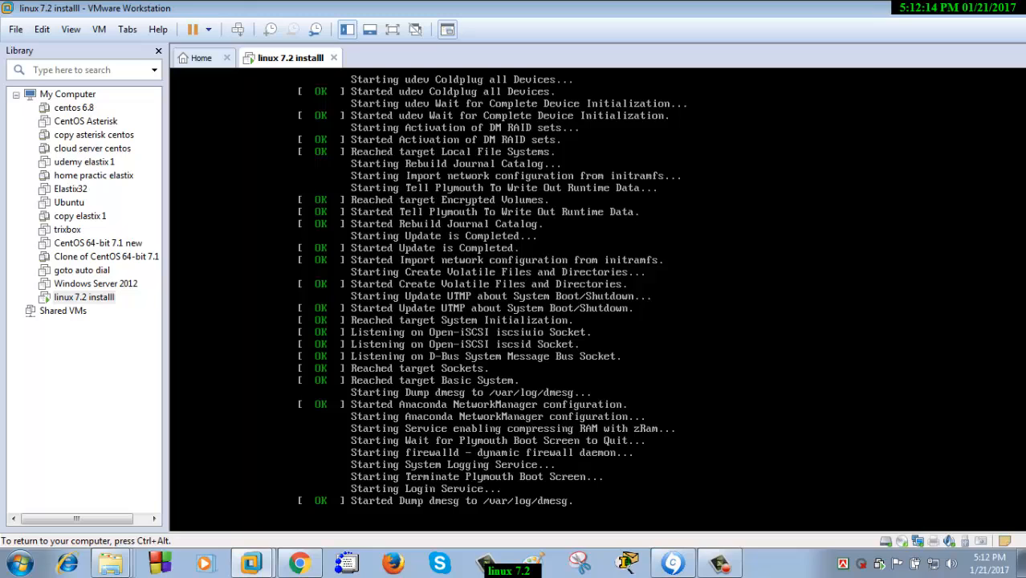
pyautogui.hotkey('ctrl', 'alt')
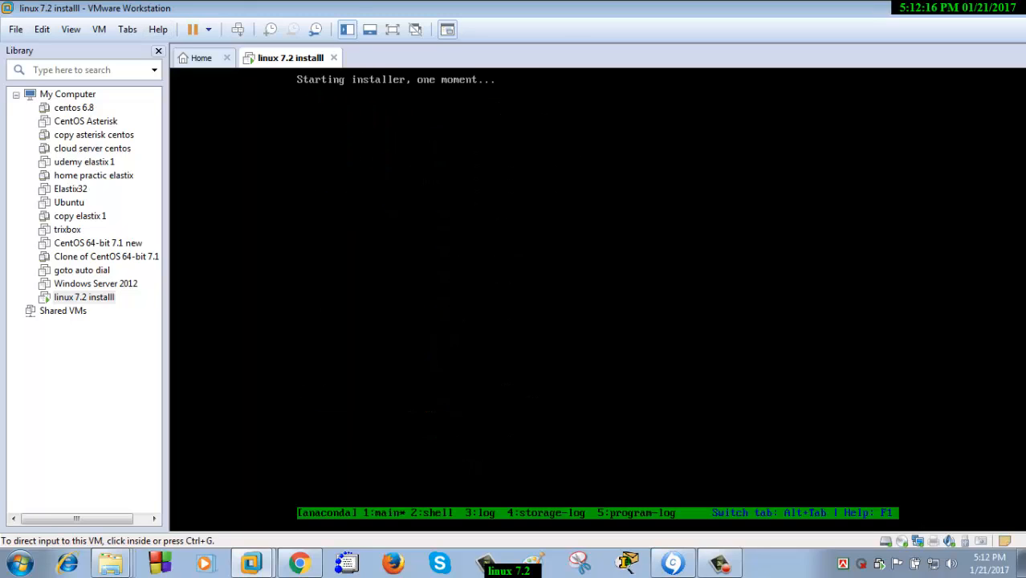
pyautogui.click(158, 50)
pyautogui.hotkey('ctrl', 'g')
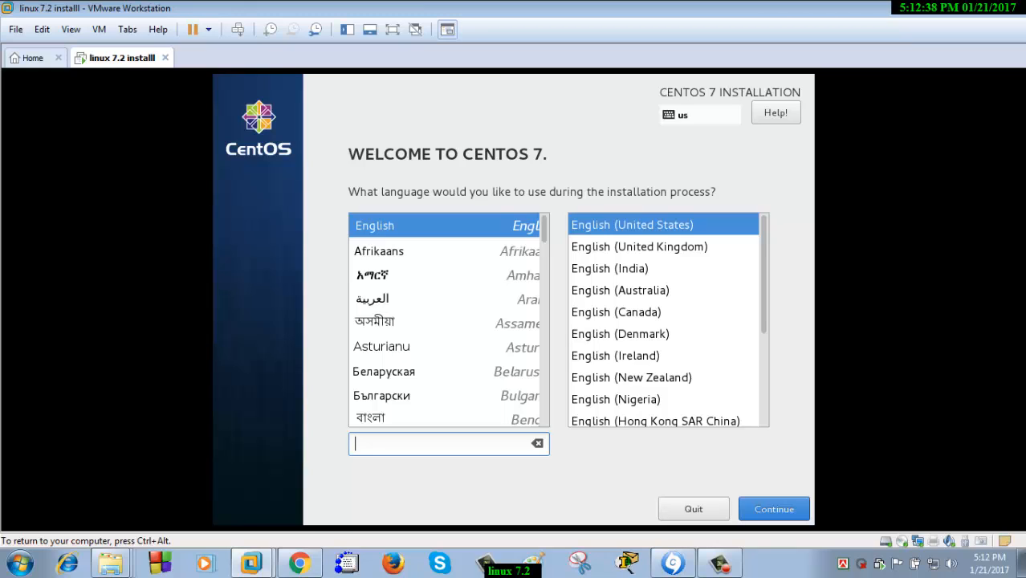
# Accept English, then set the Asia/Dhaka timezone with a 12-hour AM/PM clock
pyautogui.click(773, 509)
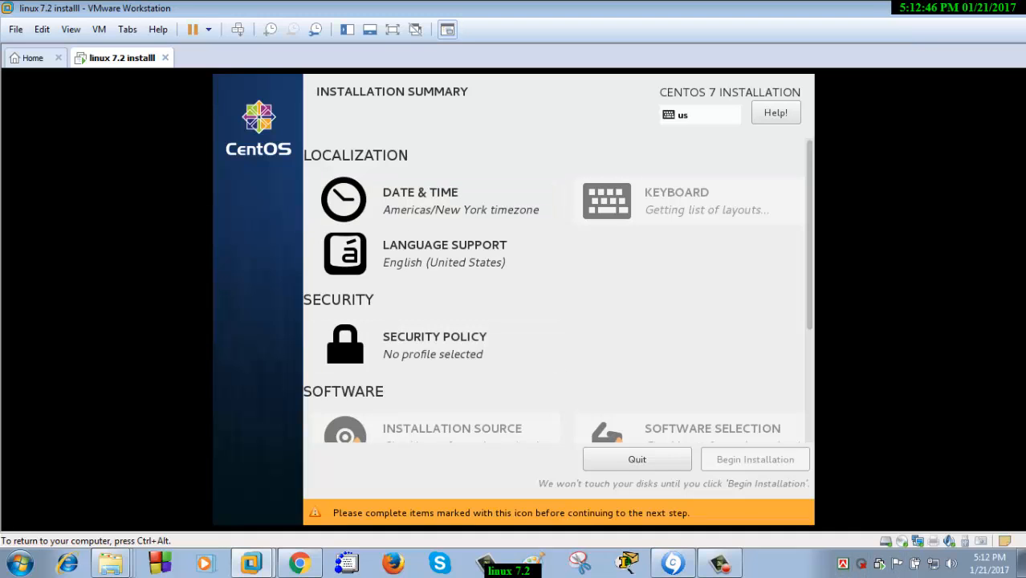
pyautogui.scroll(-5, 555, 290)
pyautogui.scroll(5, 556, 290)
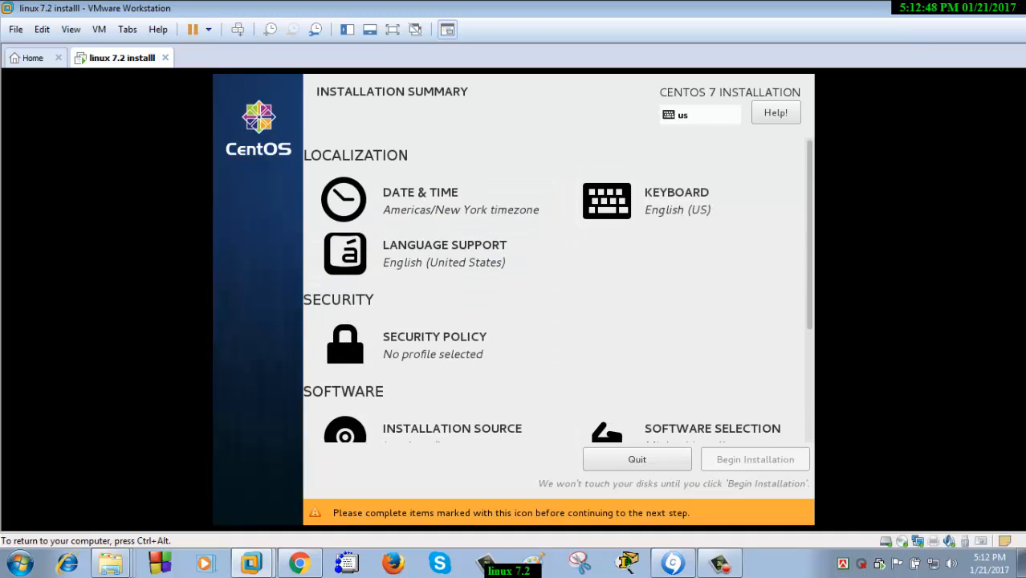
pyautogui.scroll(-1, 555, 291)
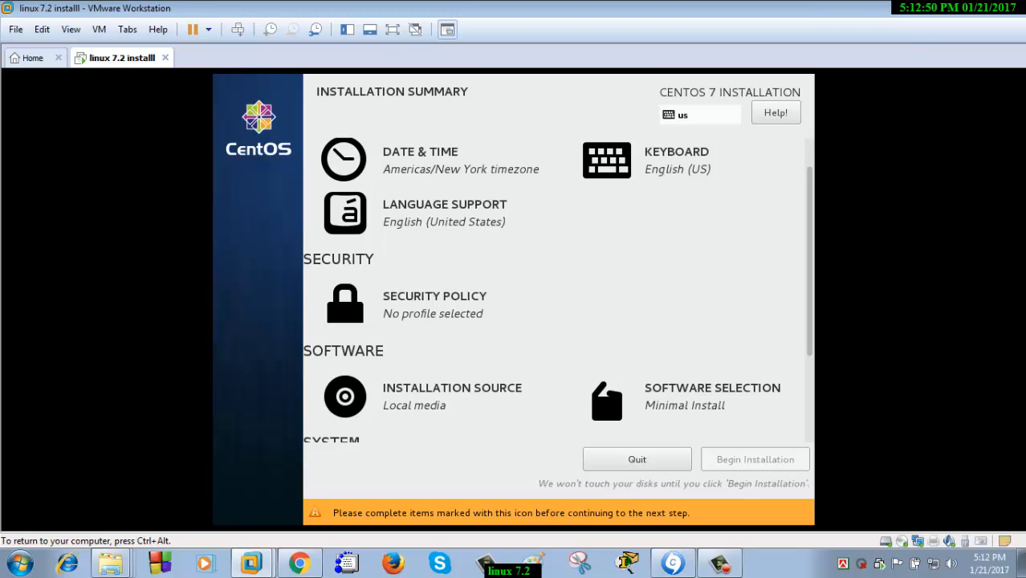
pyautogui.click(353, 178)
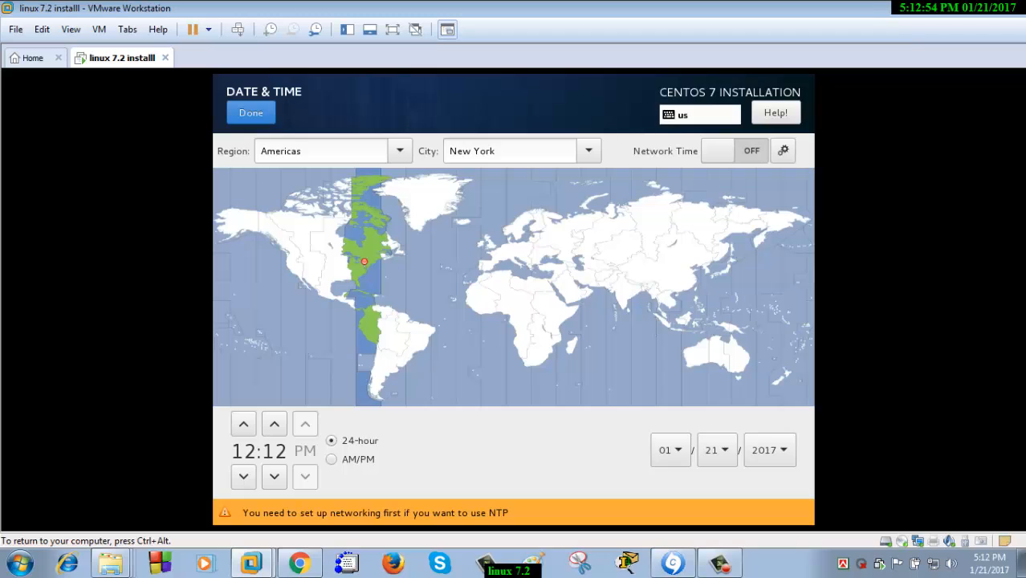
pyautogui.click(641, 281)
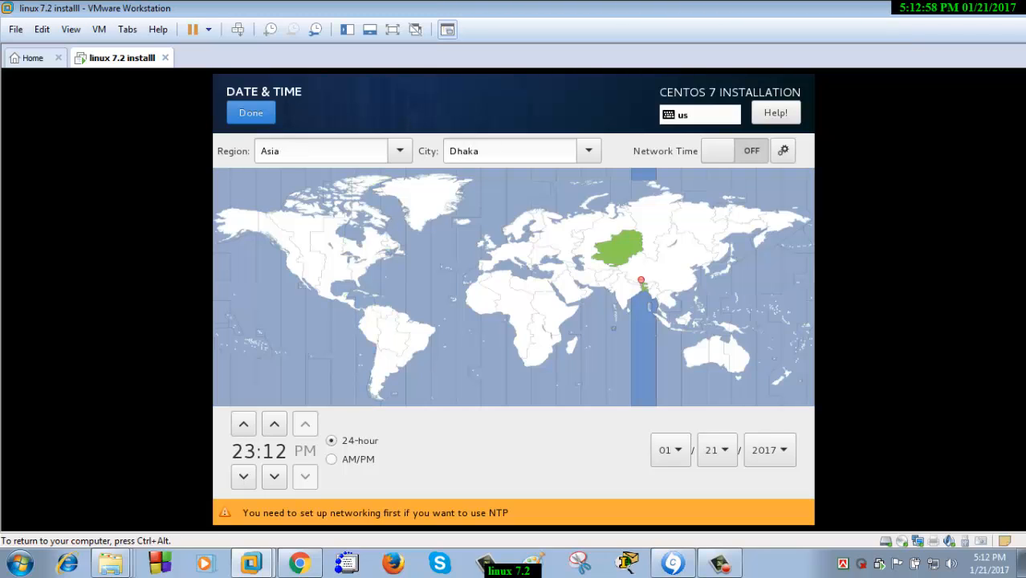
pyautogui.click(332, 459)
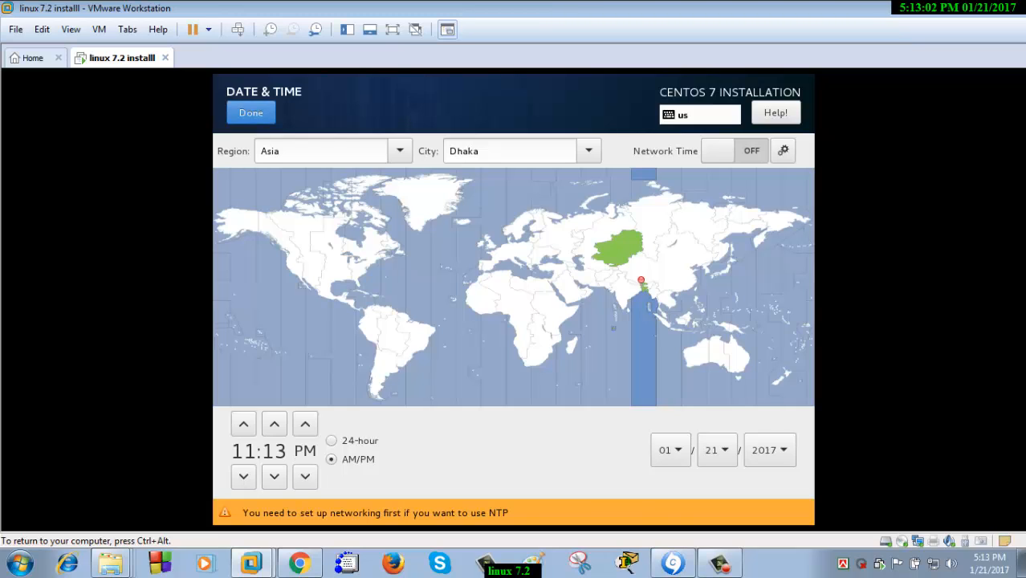
pyautogui.click(250, 112)
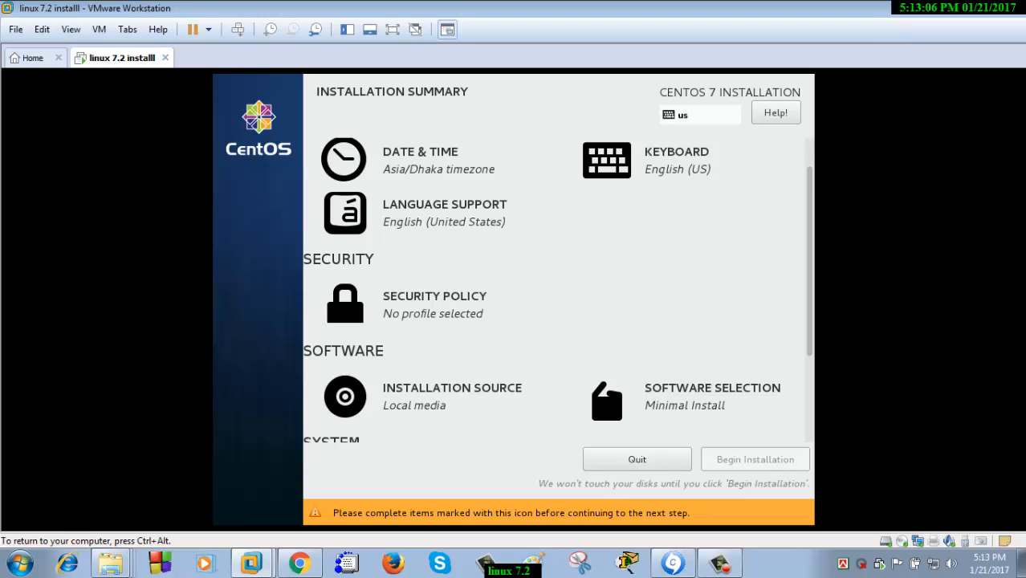
# Pick GNOME Desktop plus GNOME Applications and Smart Card Support add-ons, back to summary
pyautogui.scroll(-3, 553, 289)
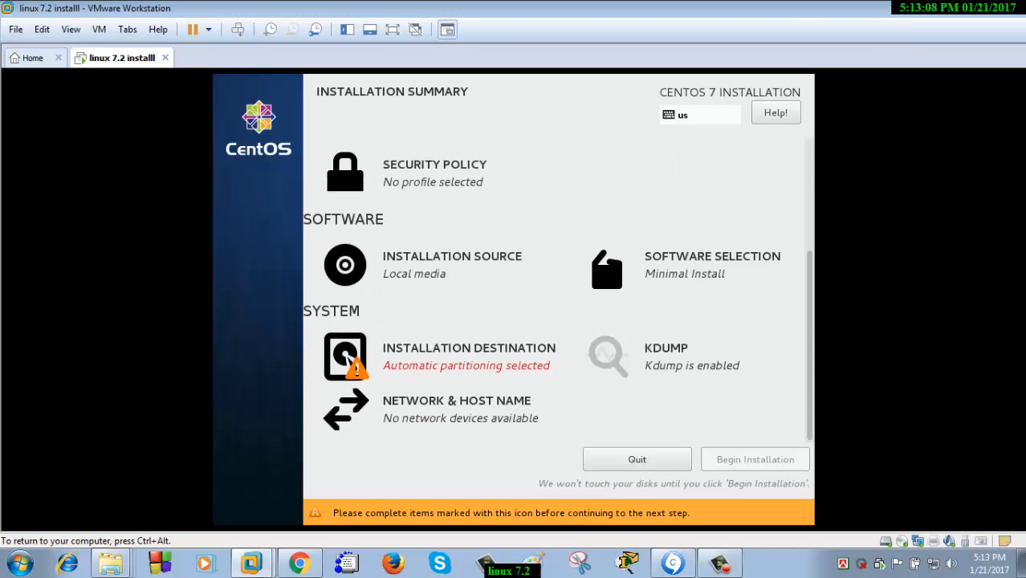
pyautogui.click(712, 258)
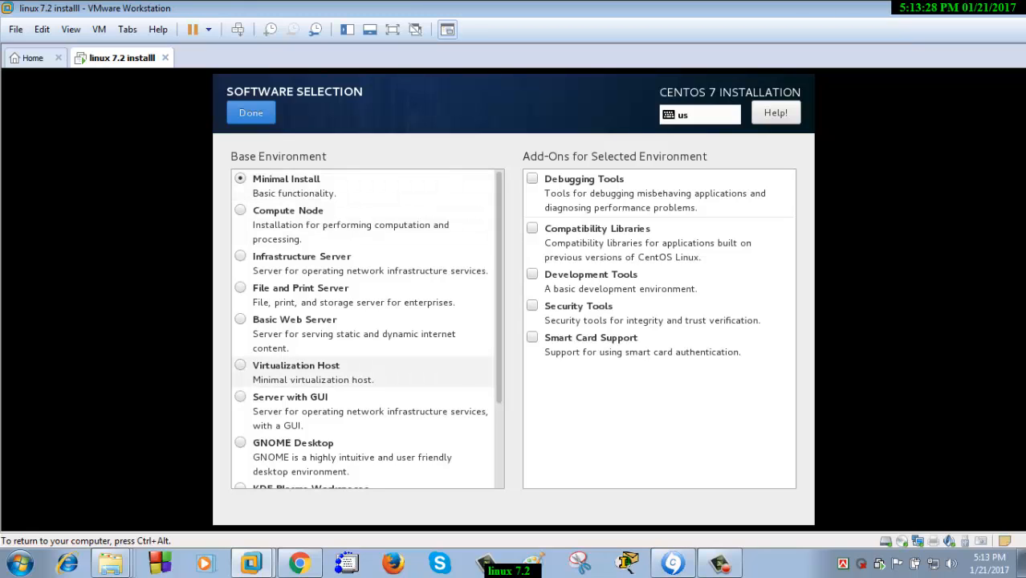
pyautogui.scroll(-3, 365, 353)
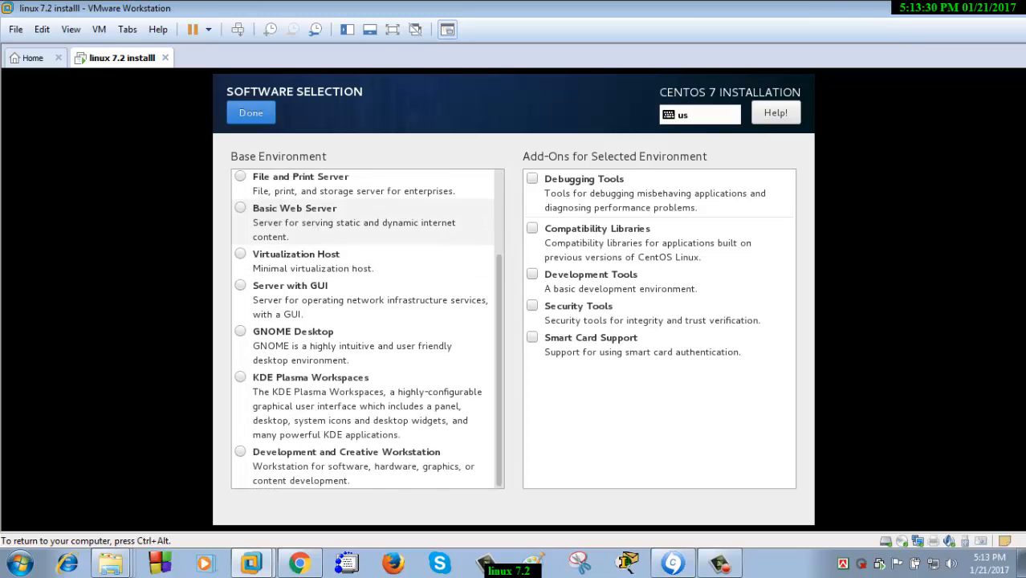
pyautogui.click(365, 345)
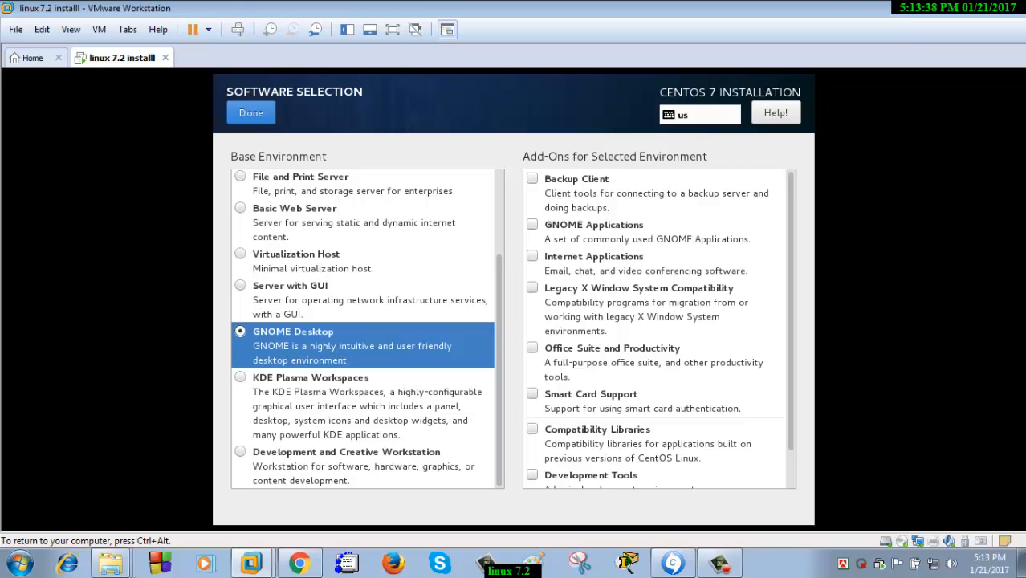
pyautogui.scroll(3, 365, 329)
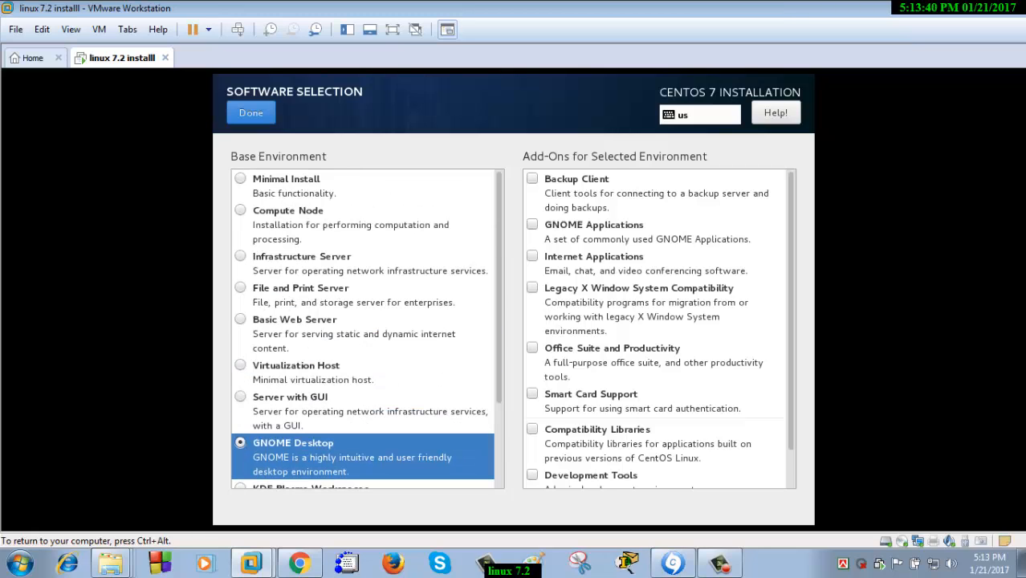
pyautogui.scroll(-3, 365, 329)
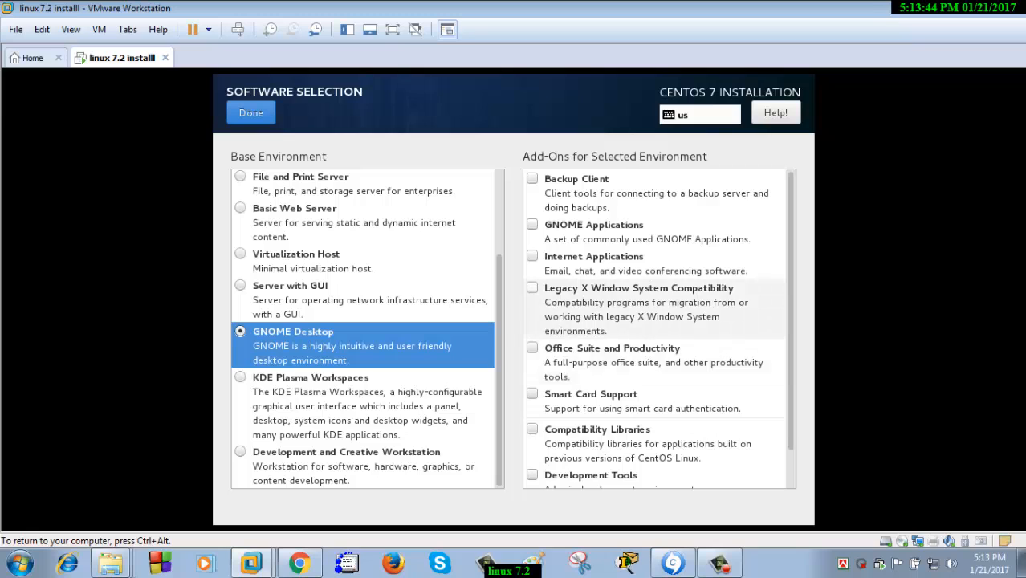
pyautogui.click(532, 224)
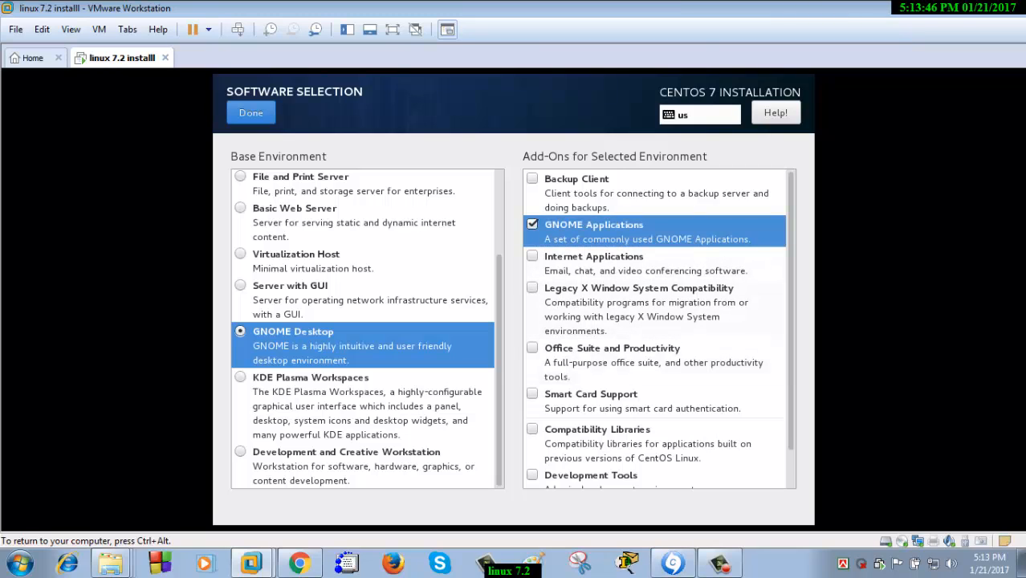
pyautogui.scroll(-2, 642, 291)
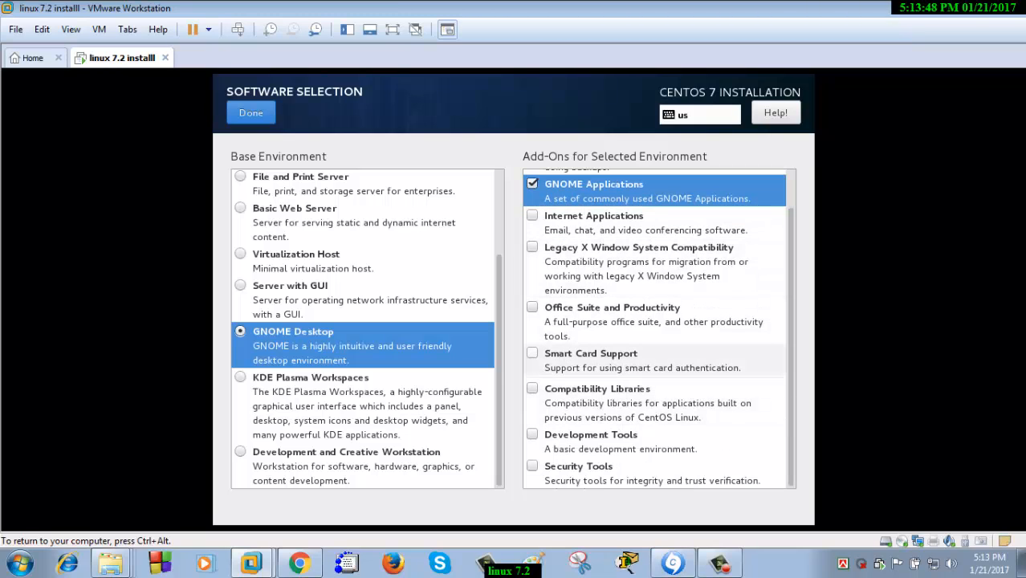
pyautogui.click(532, 354)
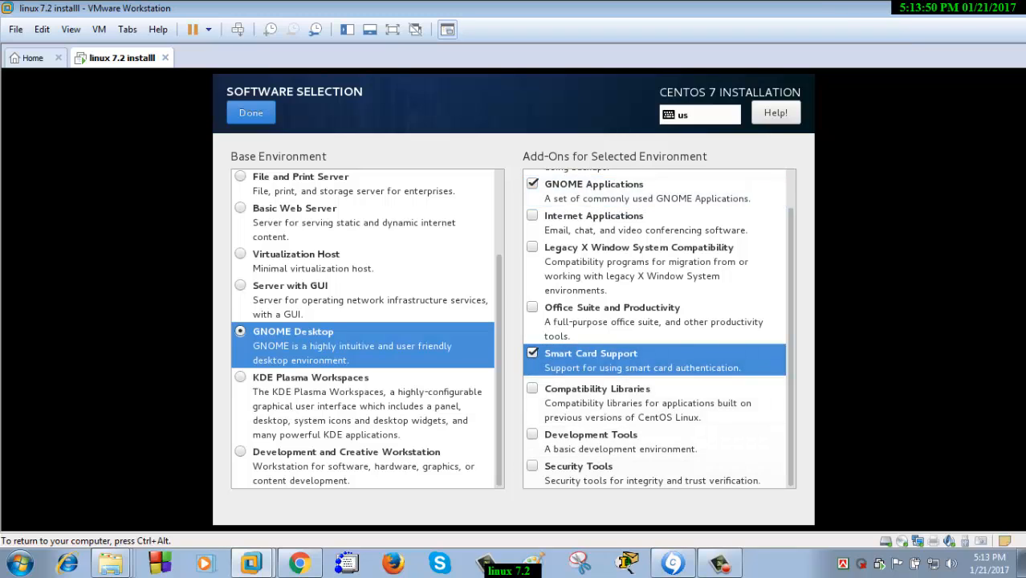
pyautogui.scroll(1, 657, 328)
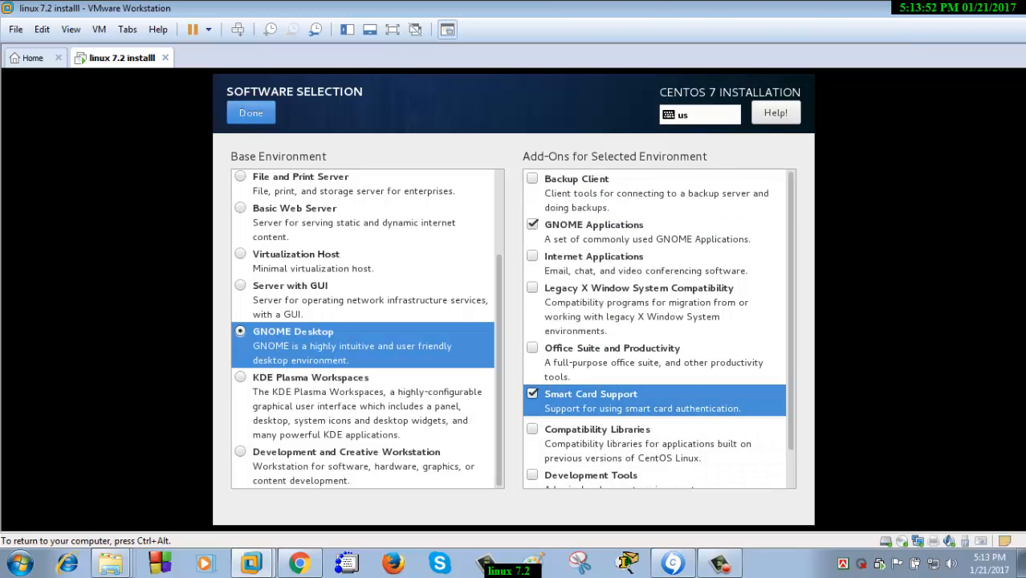
pyautogui.click(251, 112)
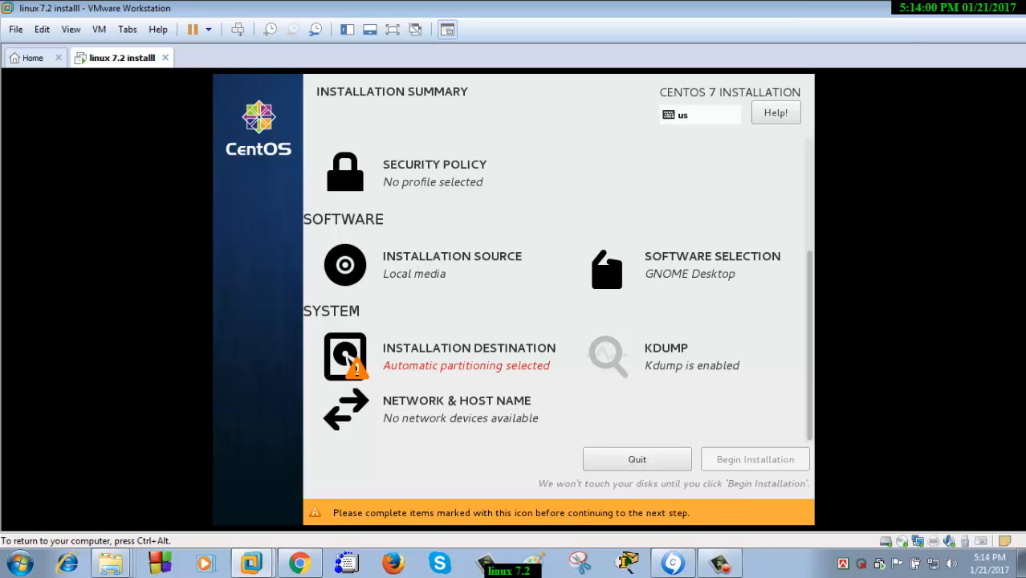
# Choose 'I will configure partitioning' for the 15 GiB sda disk in Installation Destination
pyautogui.click(347, 365)
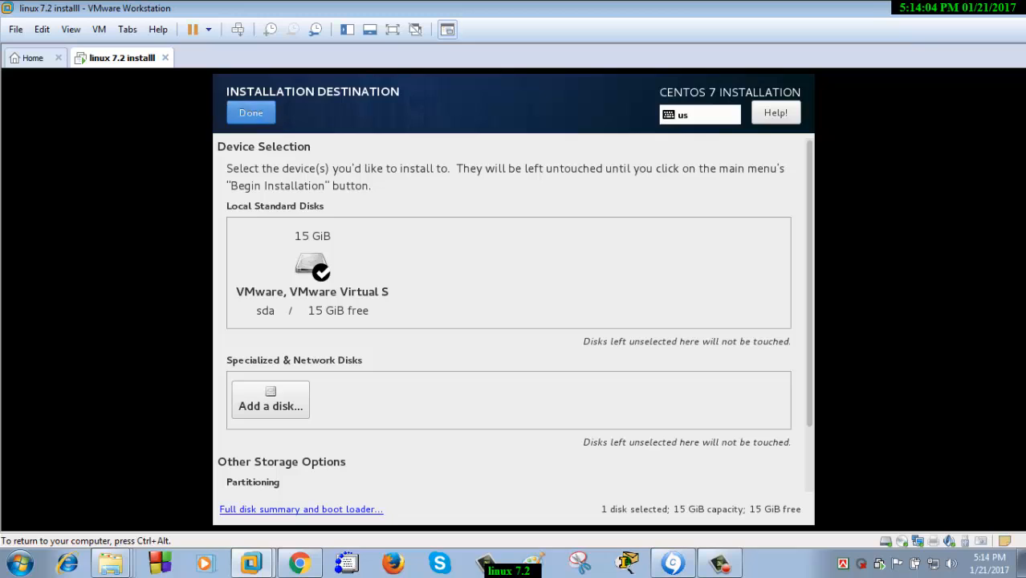
pyautogui.click(251, 113)
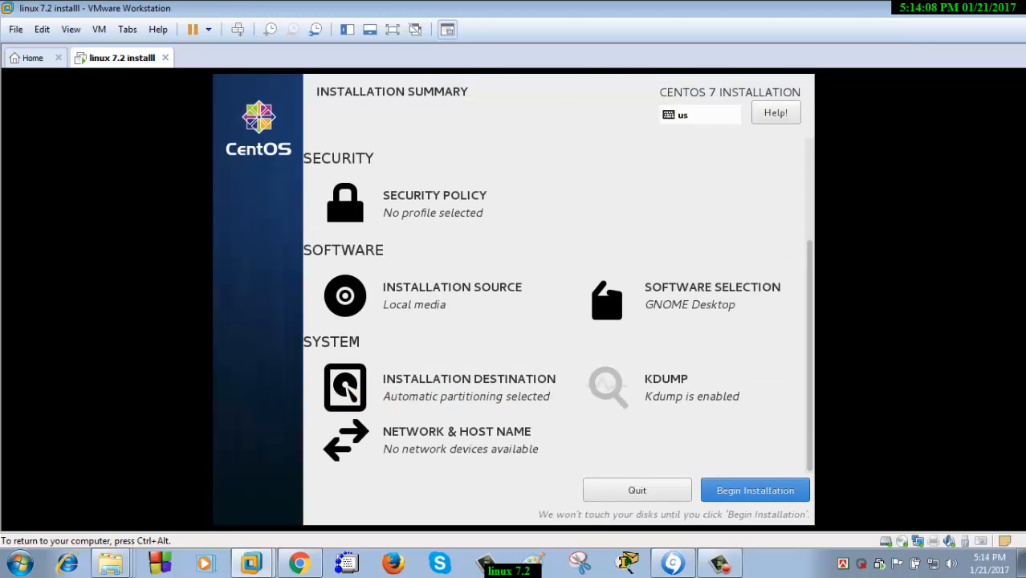
pyautogui.click(468, 387)
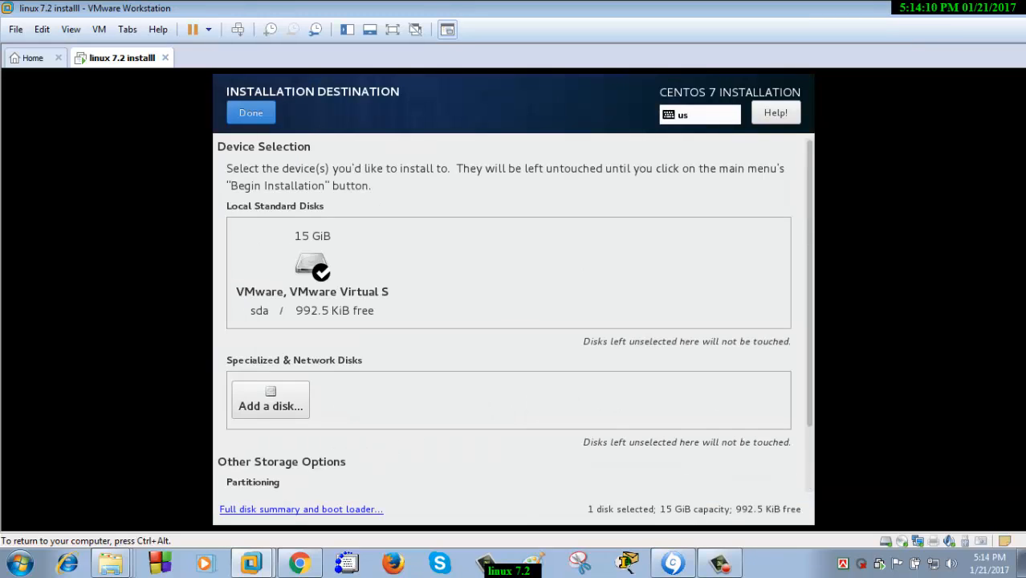
pyautogui.scroll(-2, 511, 321)
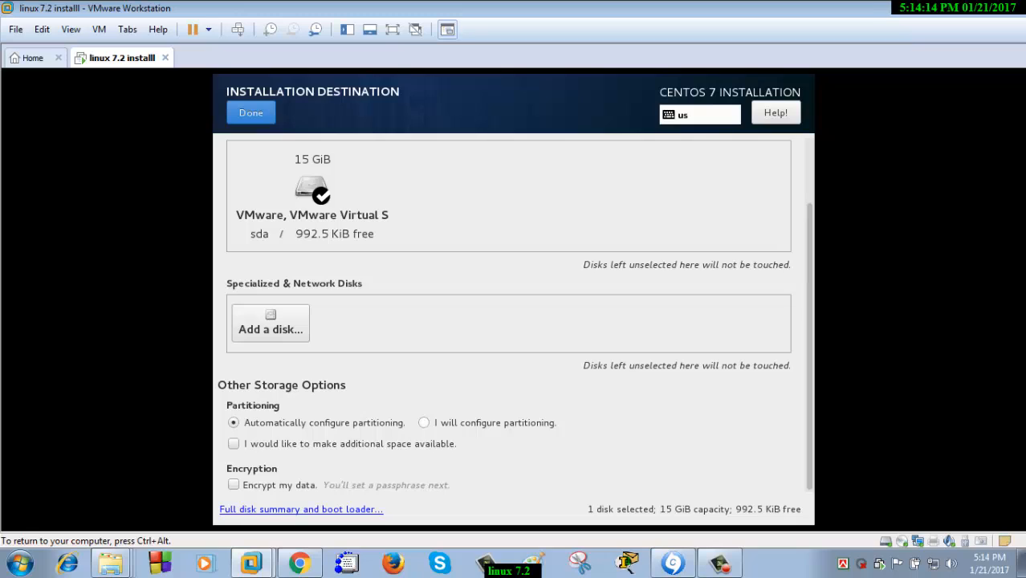
pyautogui.click(423, 423)
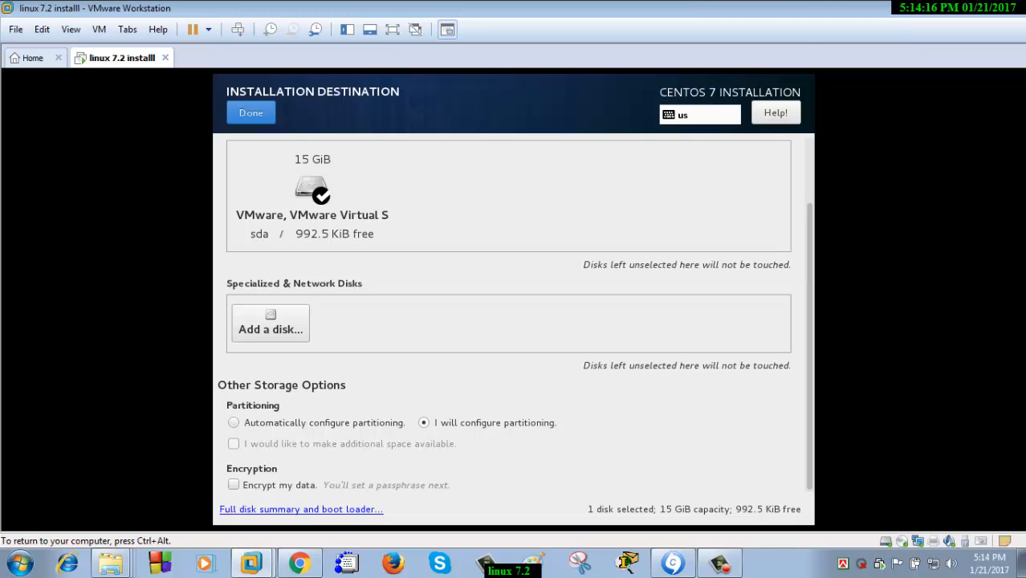
pyautogui.scroll(1, 514, 321)
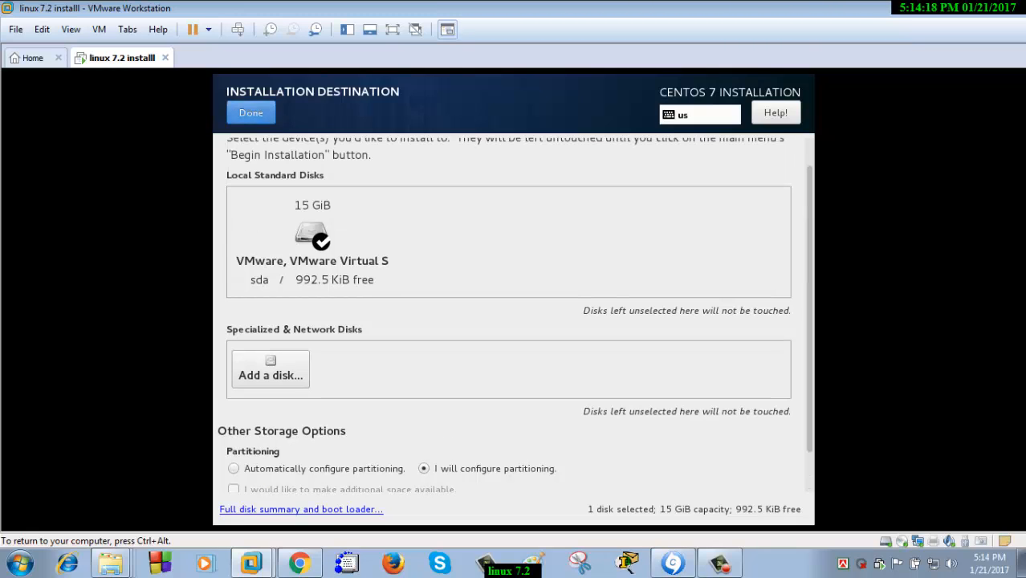
# Switch the partitioning scheme to Standard Partition
pyautogui.click(250, 113)
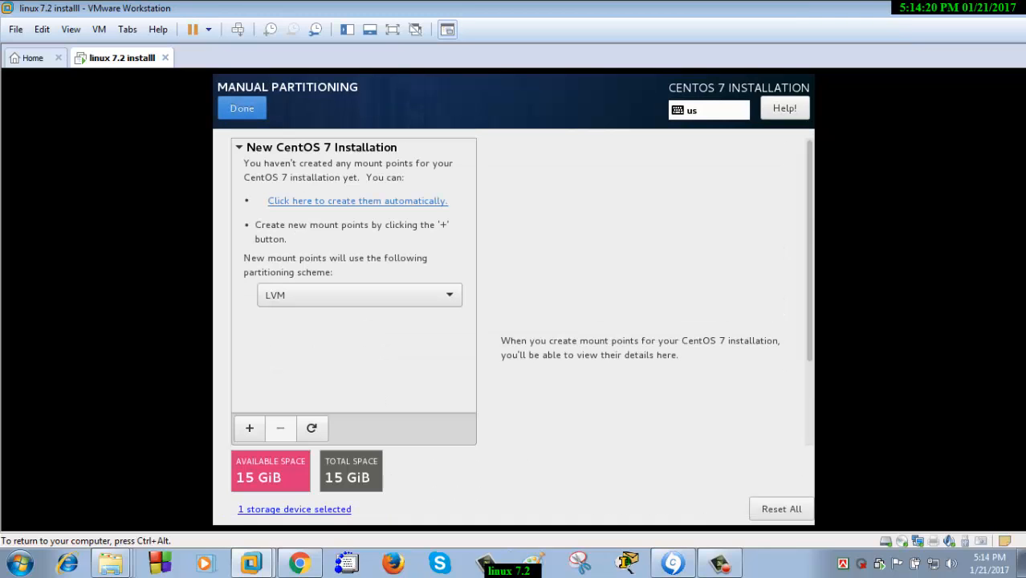
pyautogui.click(359, 295)
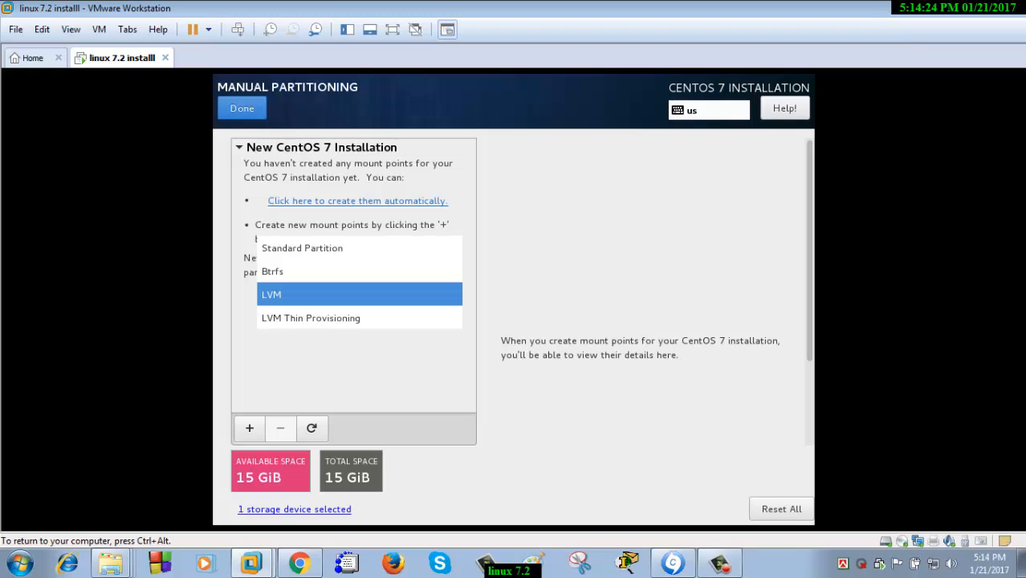
pyautogui.click(321, 248)
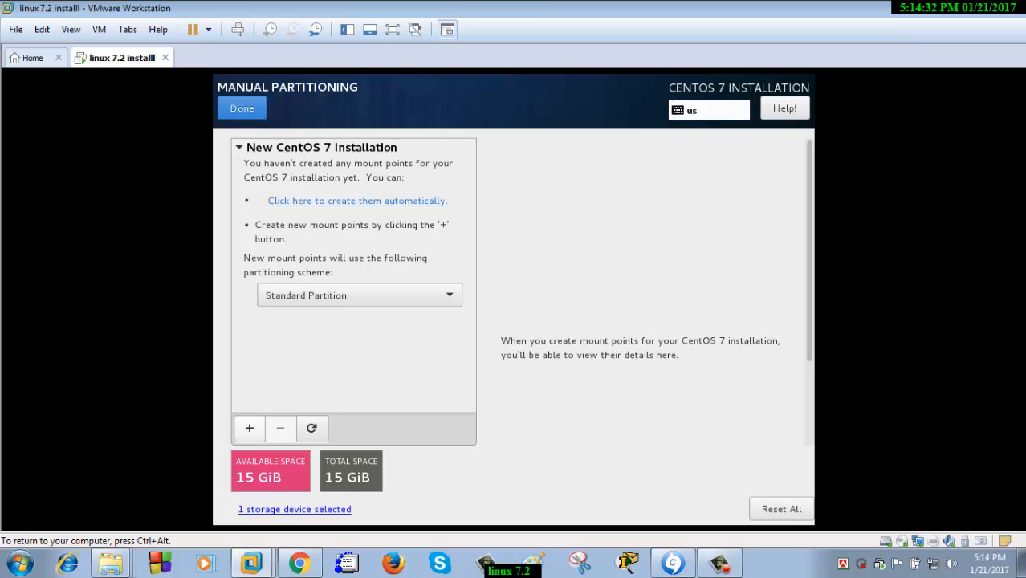
# Add a / mount point with 8GB desired capacity
pyautogui.click(249, 428)
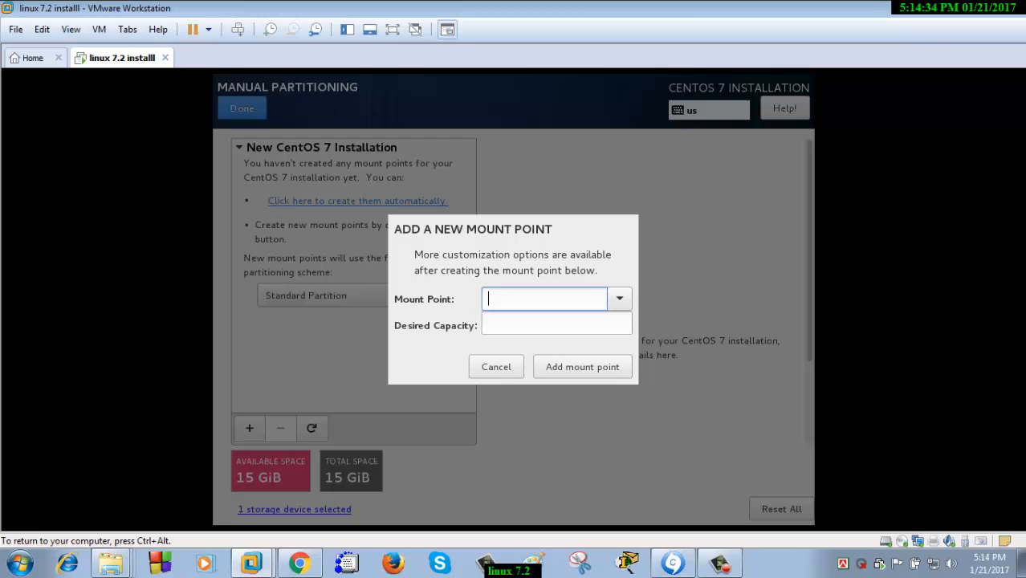
pyautogui.click(496, 367)
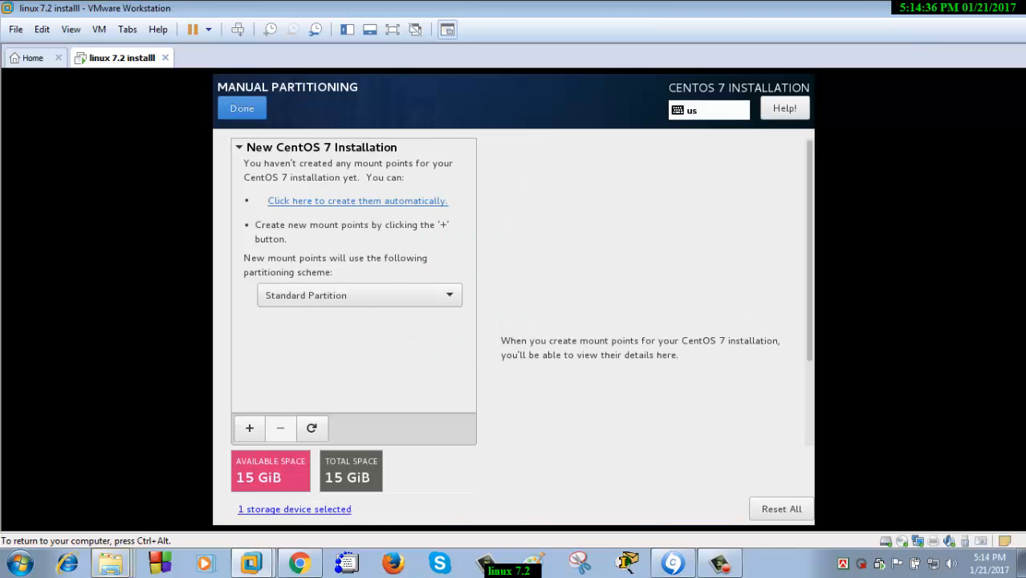
pyautogui.click(248, 428)
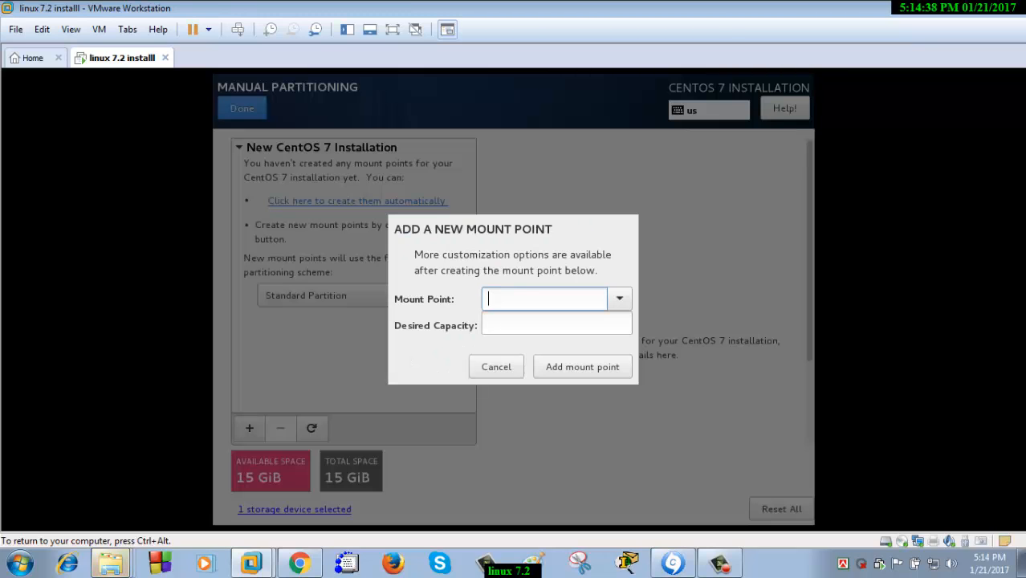
pyautogui.click(619, 299)
pyautogui.click(545, 323)
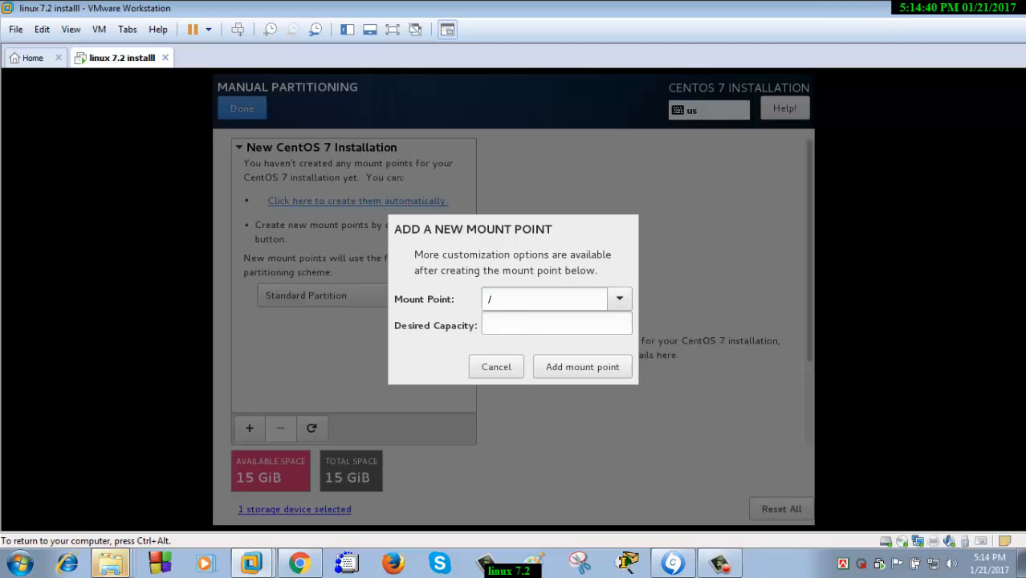
pyautogui.click(545, 323)
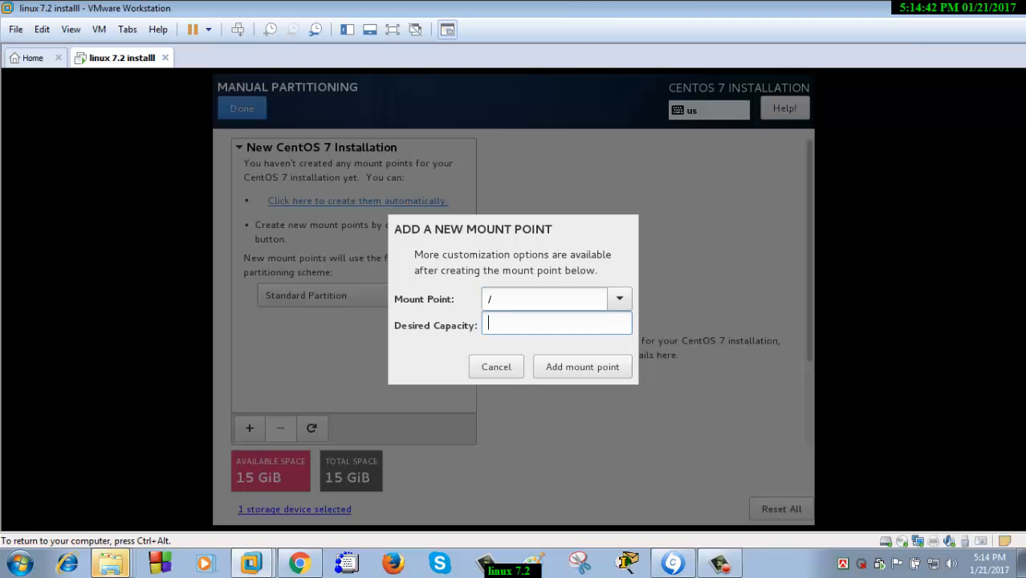
pyautogui.write('8GB')
pyautogui.press('Return')
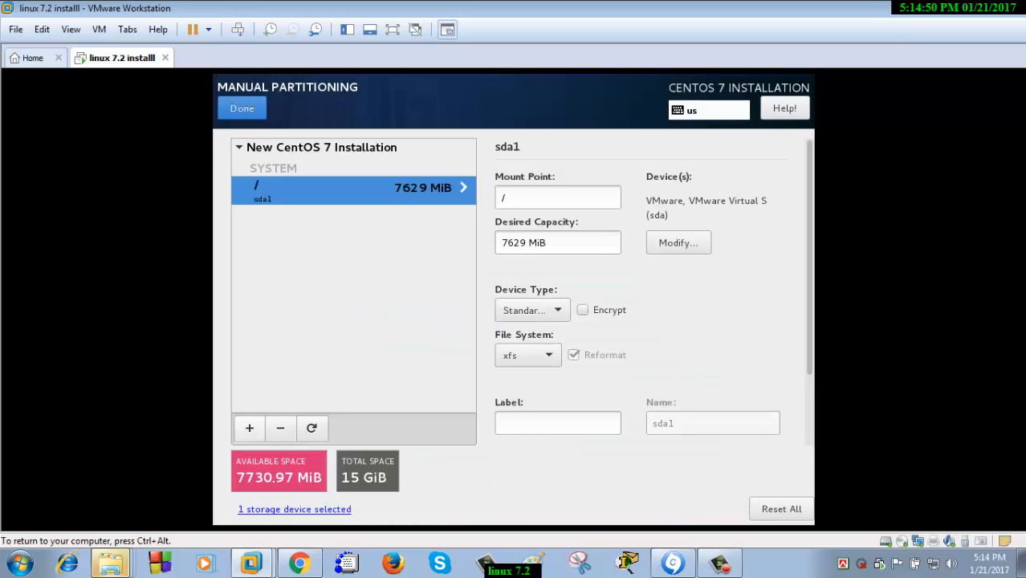
# Add a /boot mount point with 3GB capacity
pyautogui.click(249, 428)
pyautogui.click(619, 298)
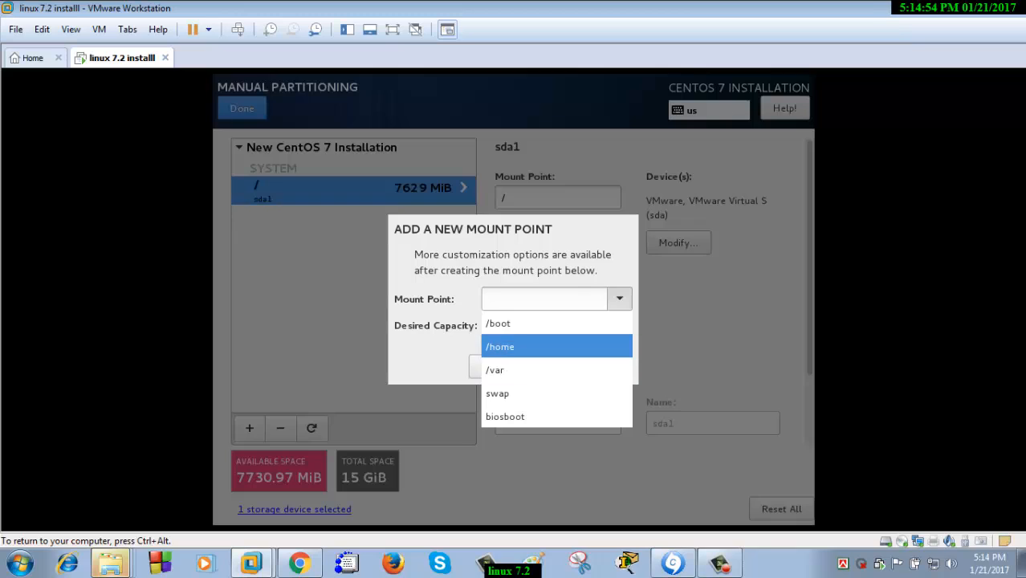
pyautogui.click(530, 323)
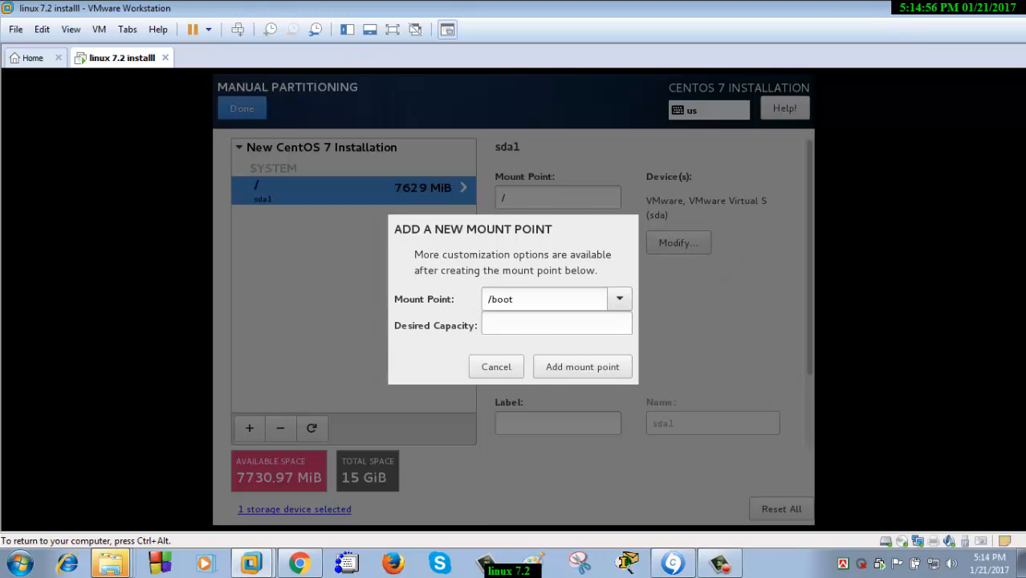
pyautogui.click(533, 323)
pyautogui.write('3')
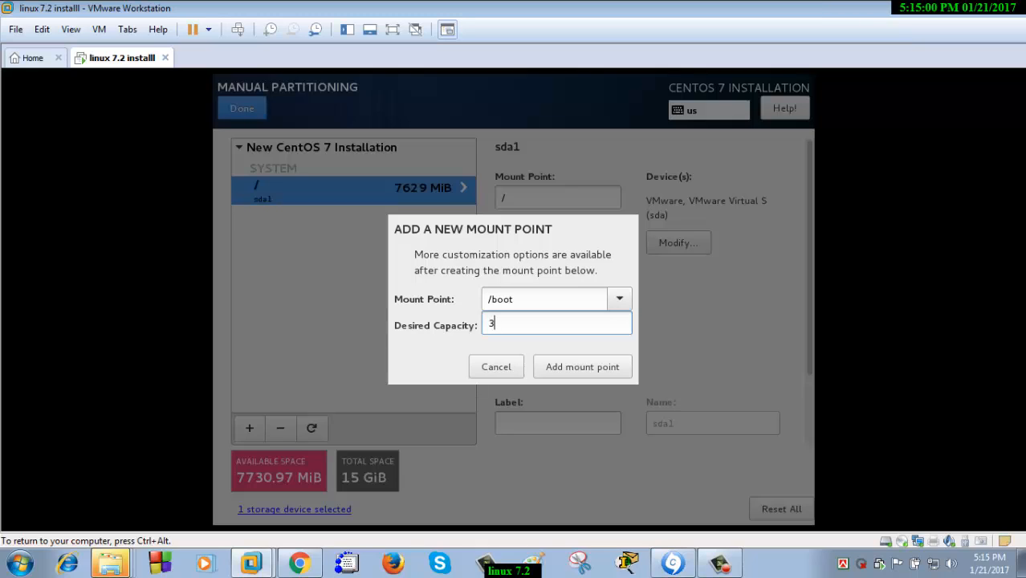
pyautogui.write('GB')
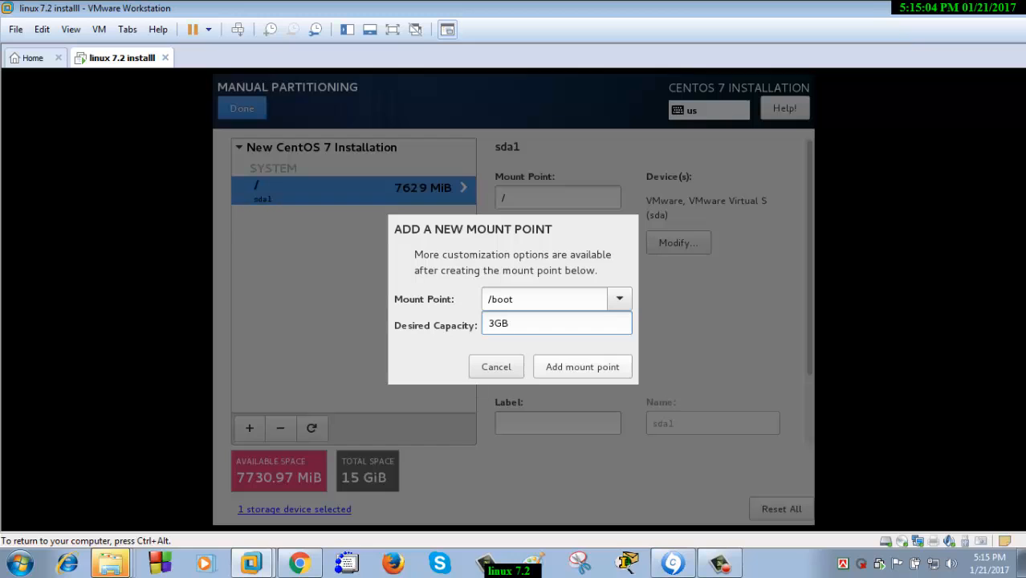
pyautogui.press('Return')
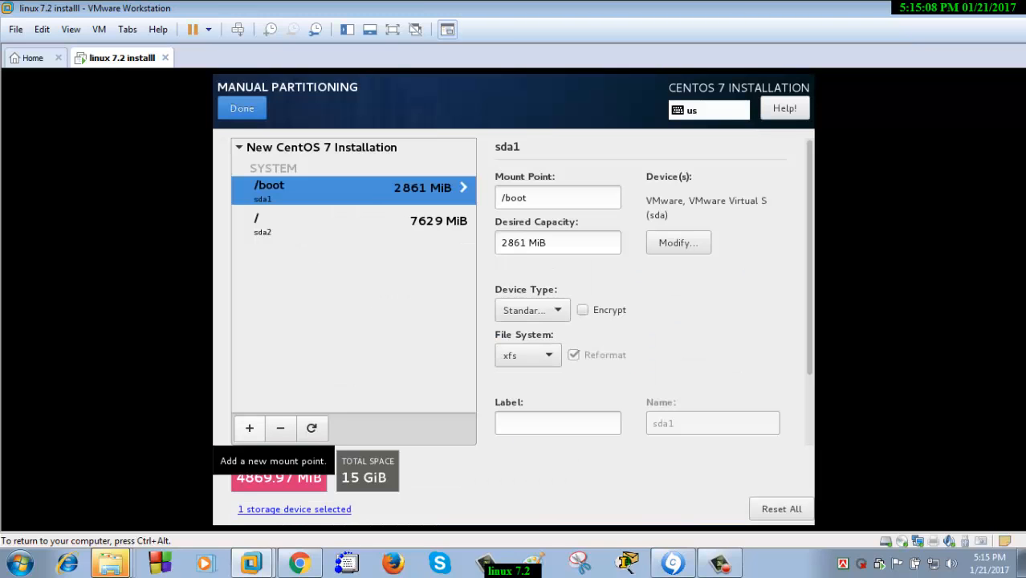
# Add a swap mount point with 2GB capacity
pyautogui.click(249, 427)
pyautogui.click(619, 299)
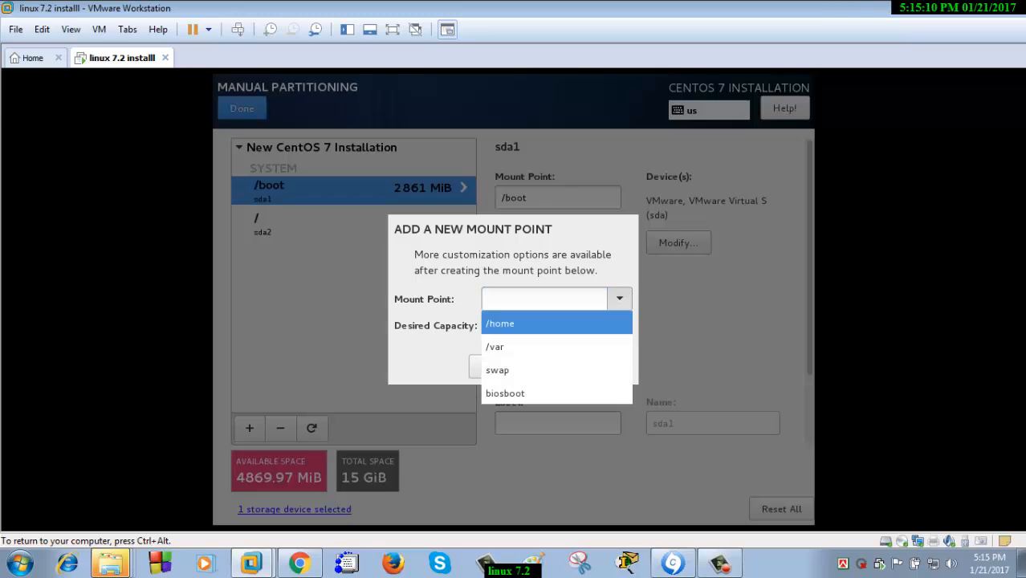
pyautogui.press('Down')
pyautogui.press('Down')
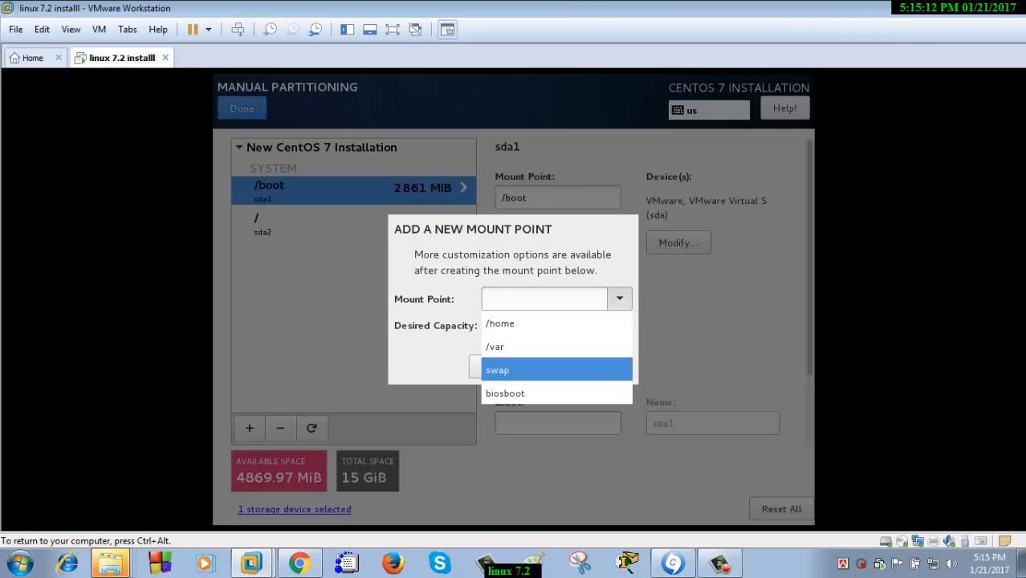
pyautogui.click(556, 370)
pyautogui.click(556, 323)
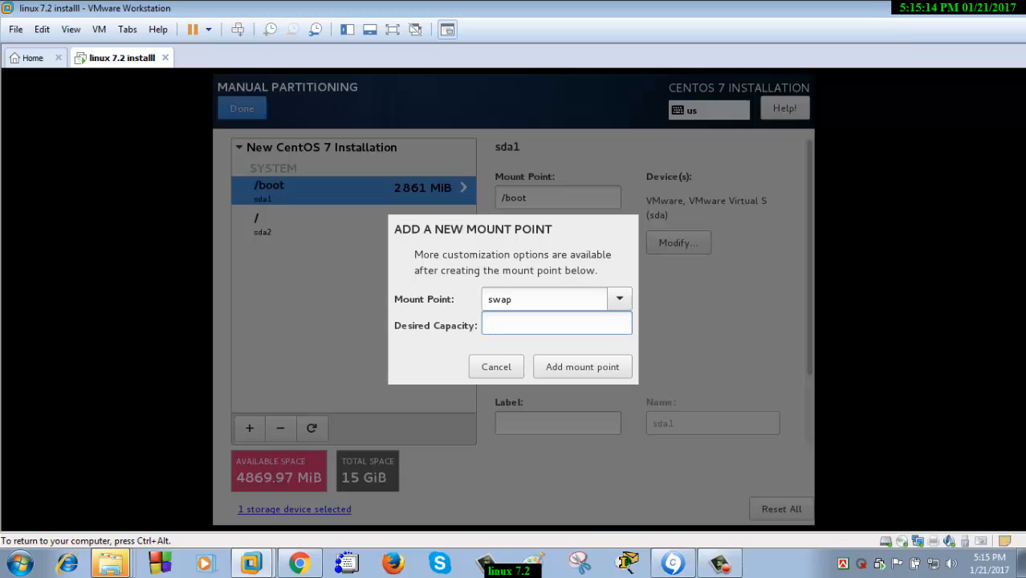
pyautogui.write('2GB')
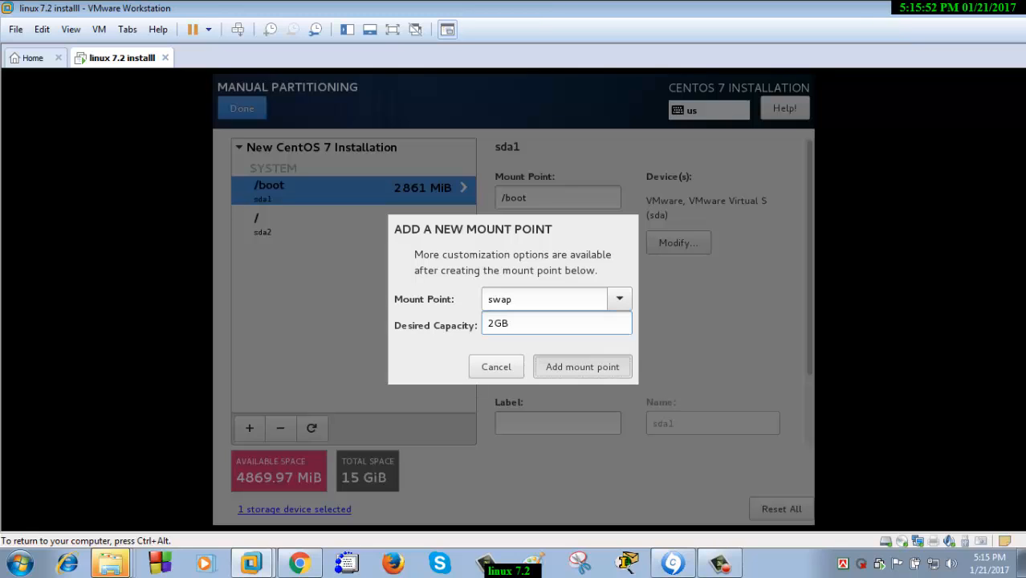
pyautogui.press('Return')
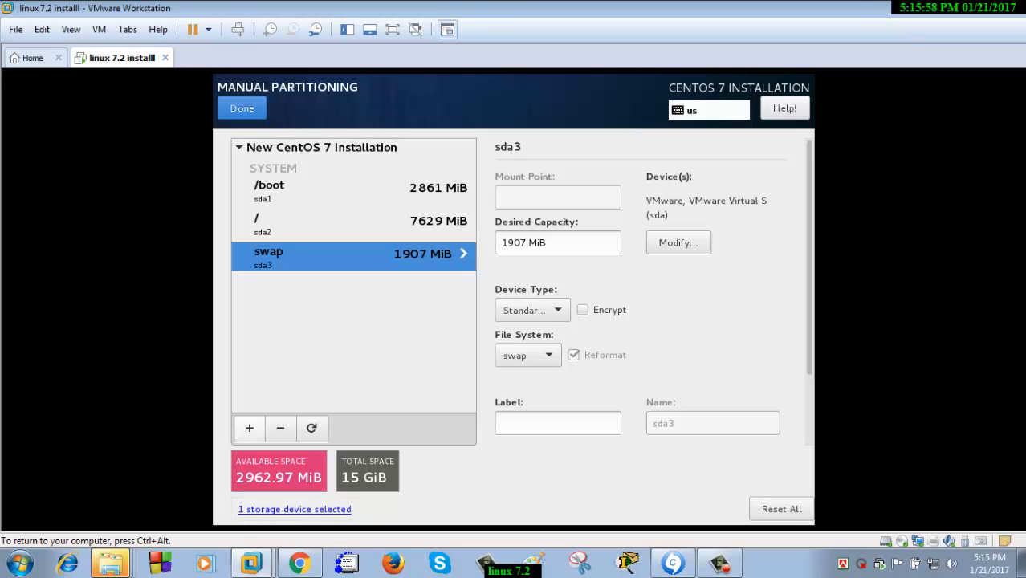
# Cancel an extra mount point form and finish partitioning to see the Summary of Changes
pyautogui.click(249, 428)
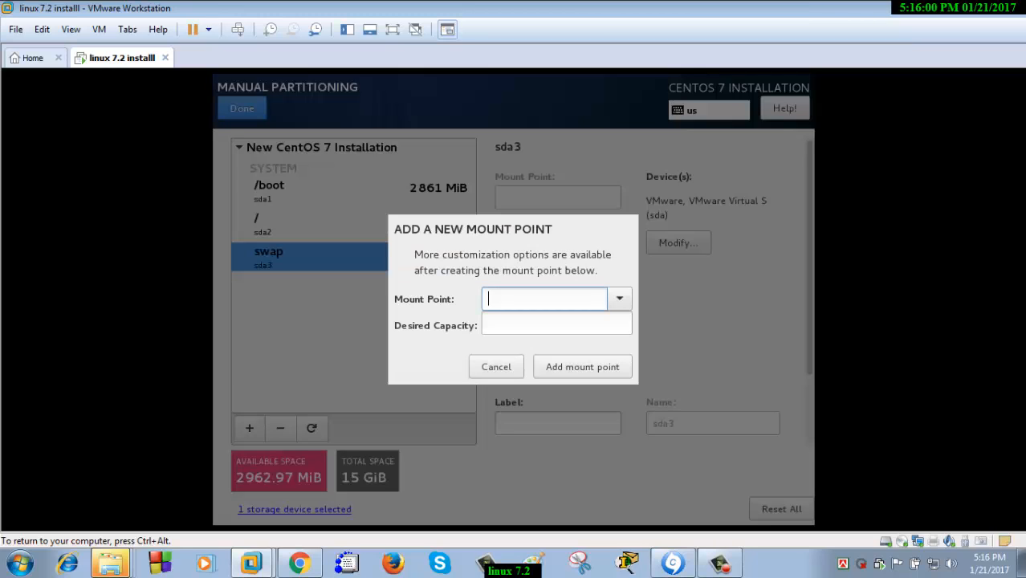
pyautogui.click(619, 299)
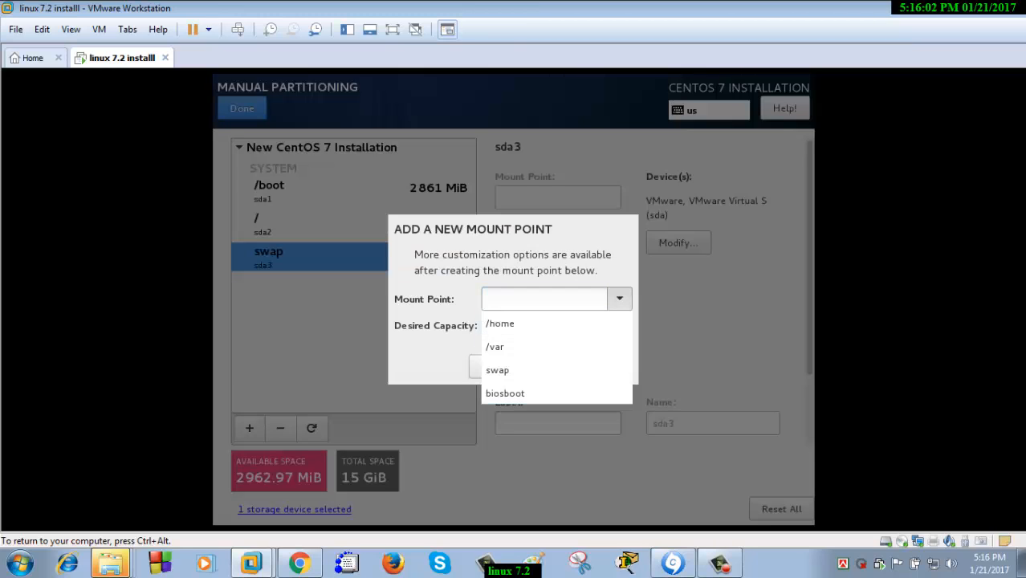
pyautogui.click(618, 299)
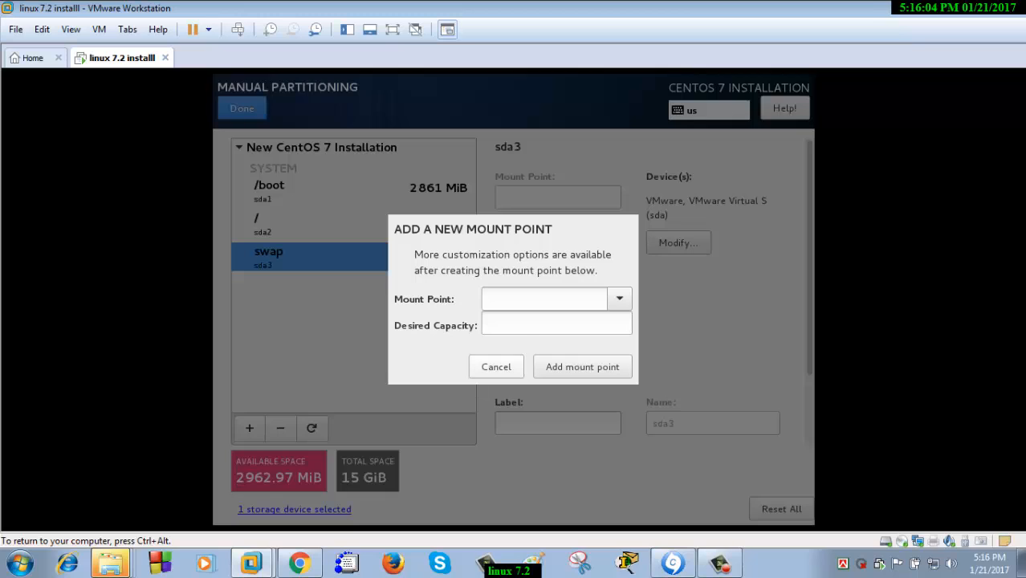
pyautogui.click(496, 366)
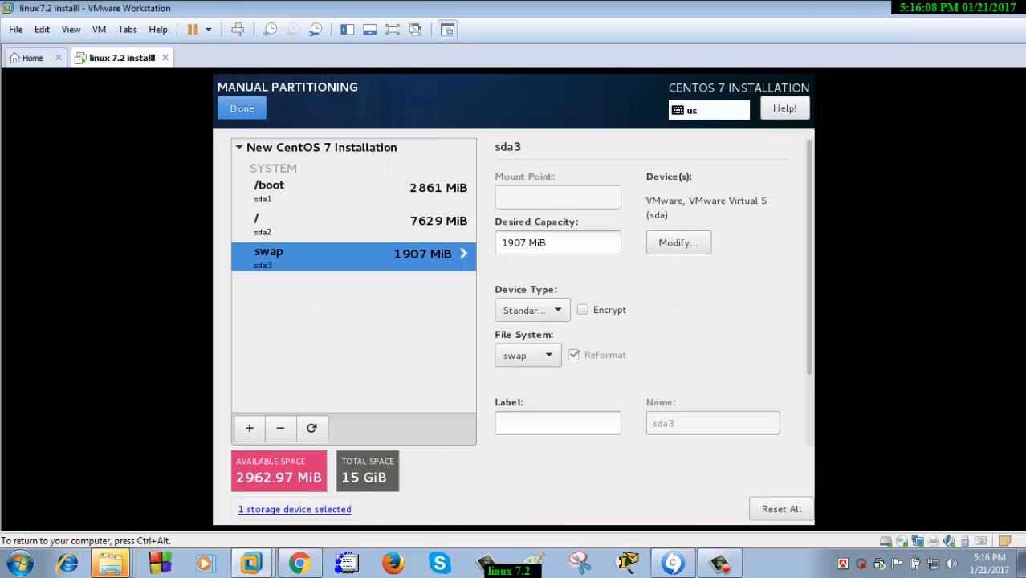
pyautogui.click(242, 107)
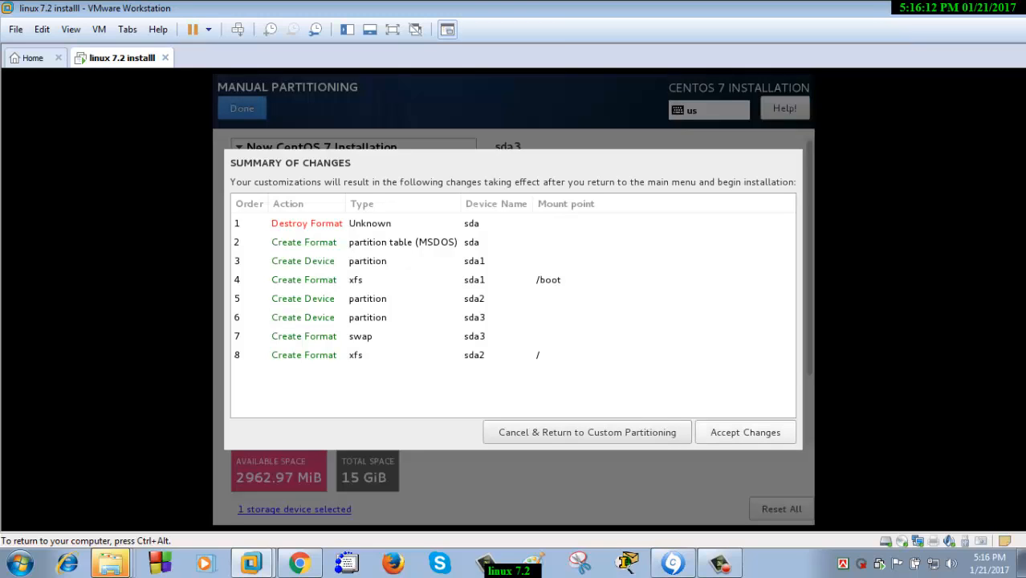
# Accept the partition changes and begin the CentOS installation
pyautogui.click(745, 432)
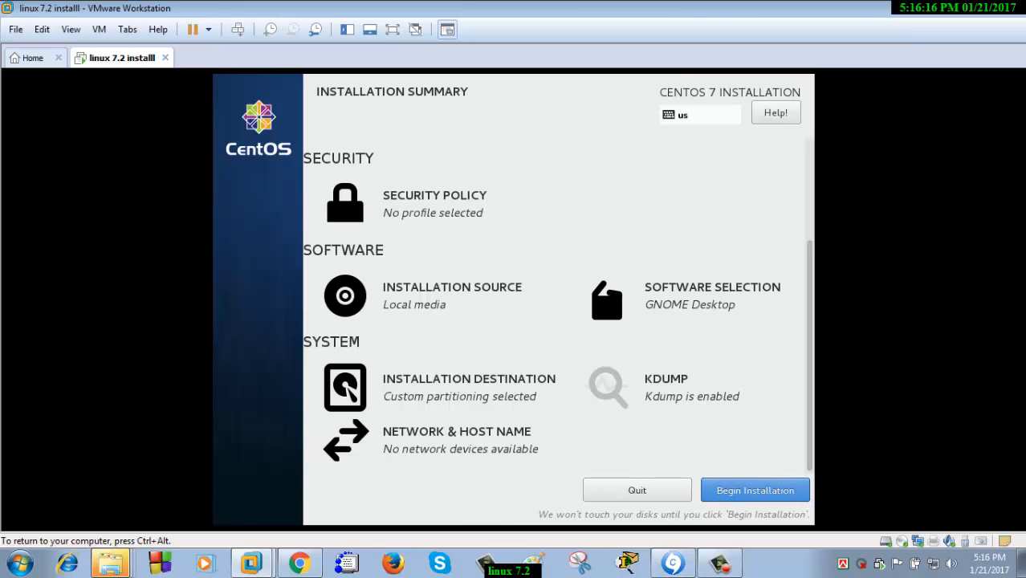
pyautogui.click(754, 489)
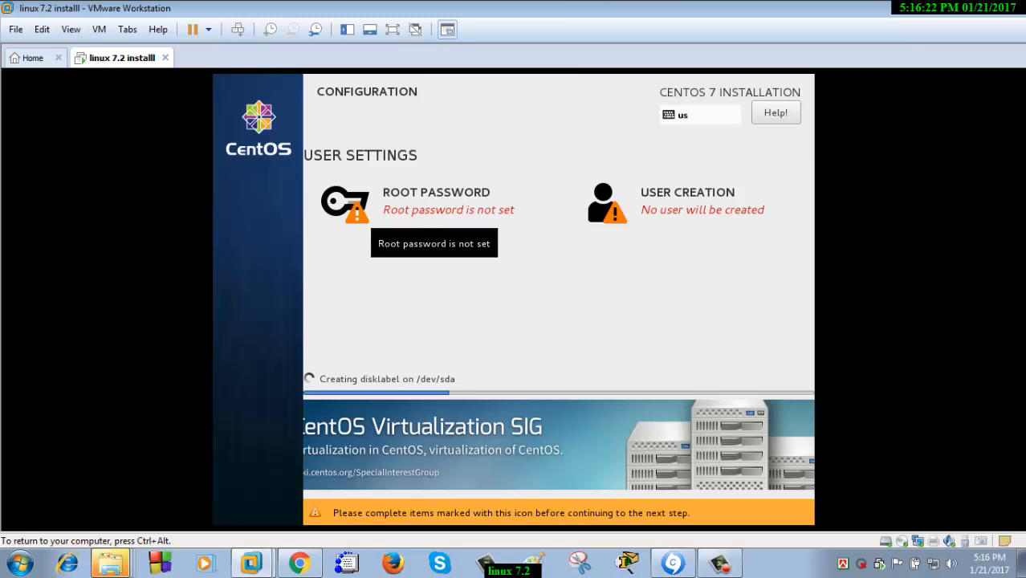
# Set and confirm the root password, accepting it despite the weak-password warning
pyautogui.click(434, 205)
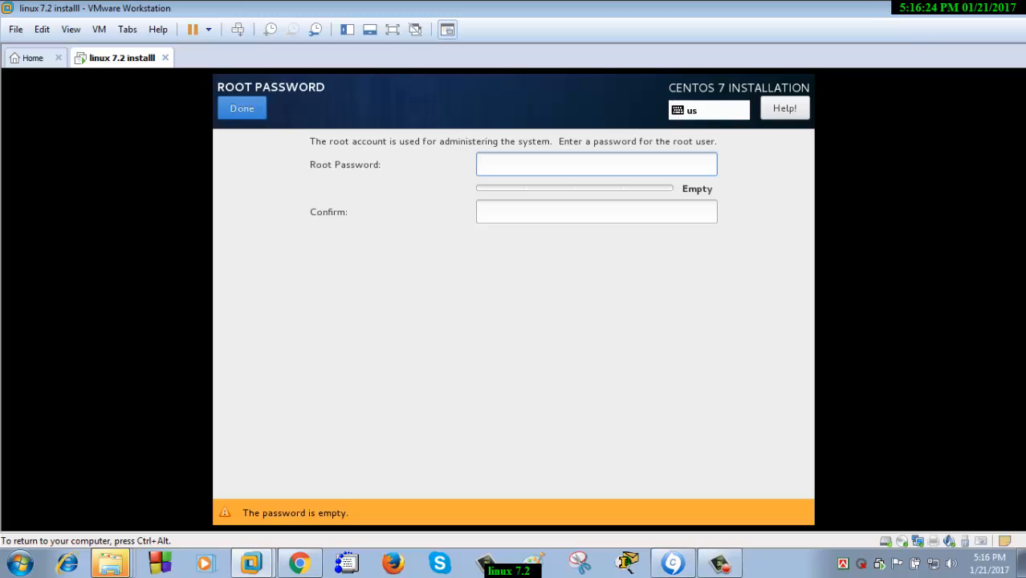
pyautogui.write('•••••')
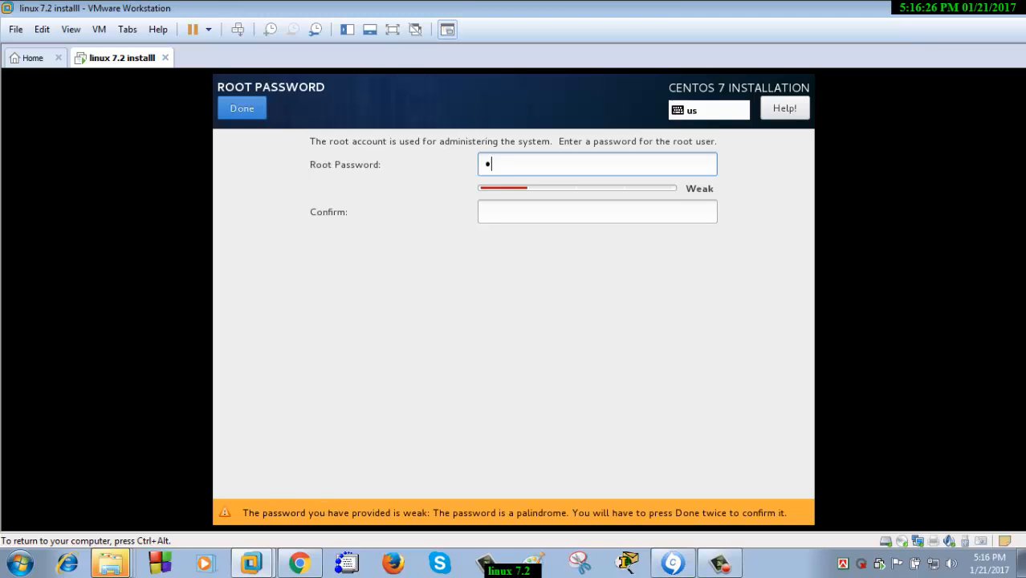
pyautogui.write('•')
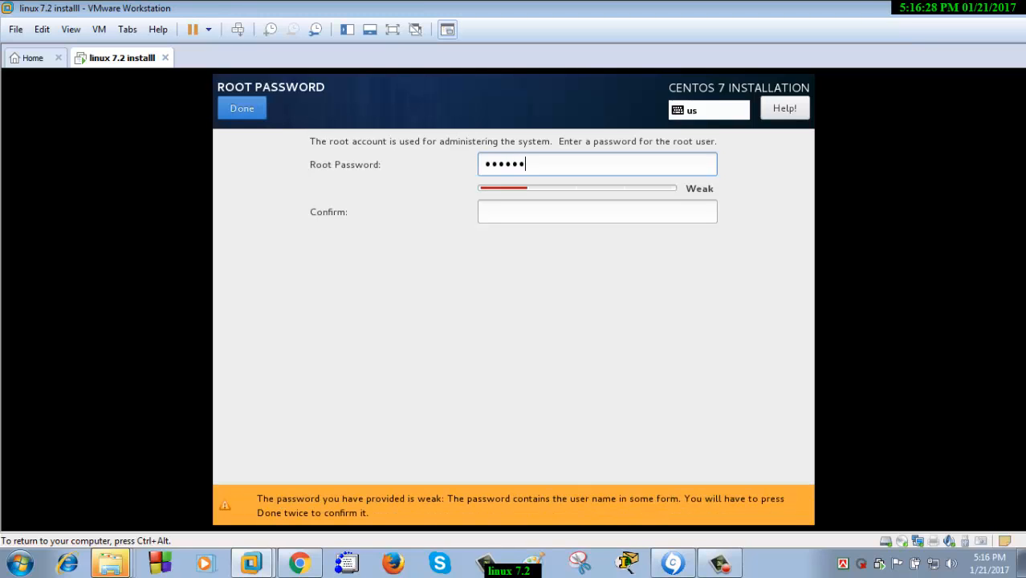
pyautogui.click(597, 212)
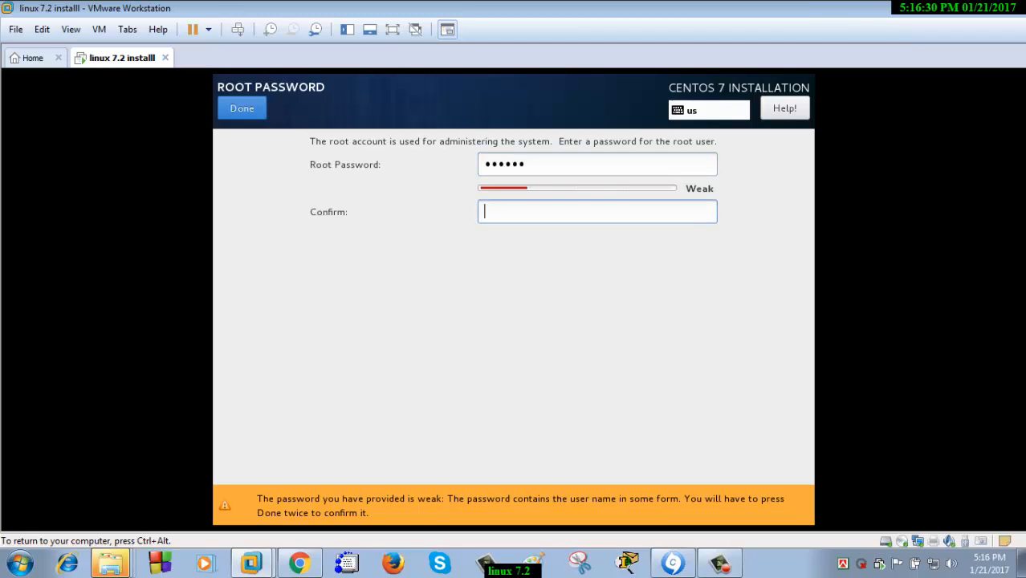
pyautogui.write('••••••')
pyautogui.press('Return')
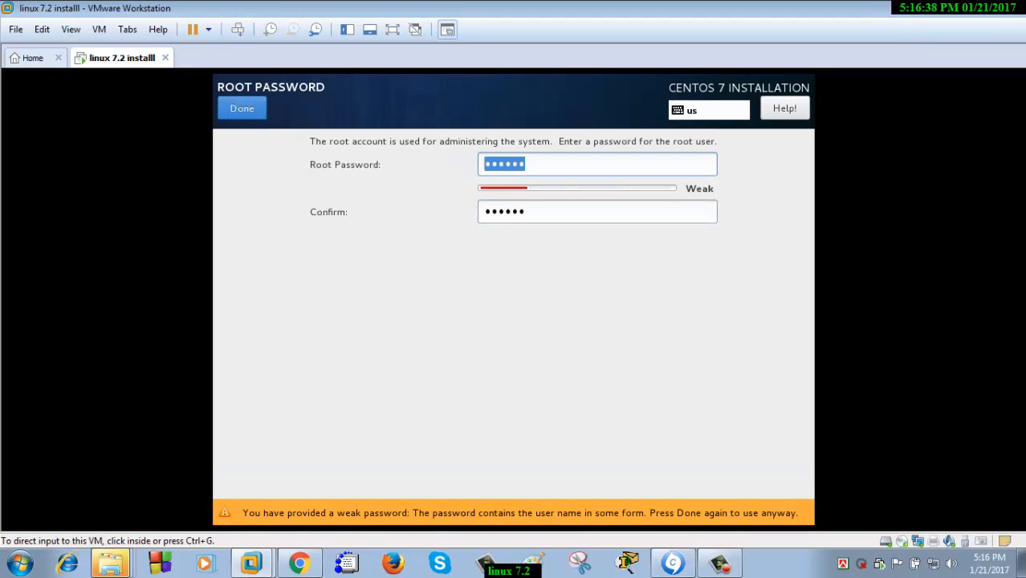
pyautogui.click(242, 108)
pyautogui.click(687, 201)
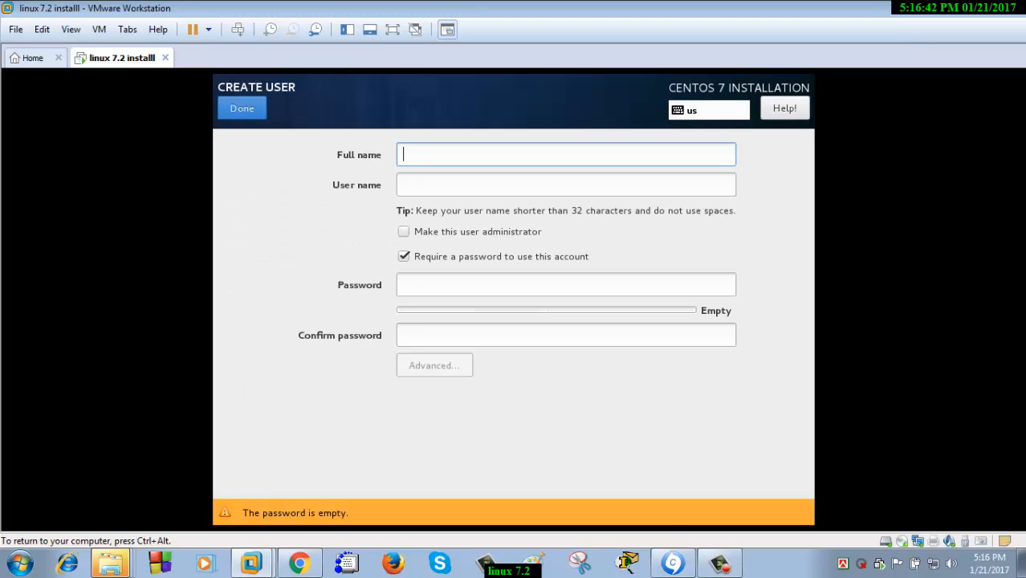
# Create an administrator user with the full name entered and no password required
pyautogui.write('anamul')
pyautogui.press('BackSpace')
pyautogui.press('BackSpace')
pyautogui.press('BackSpace')
pyautogui.press('BackSpace')
pyautogui.press('BackSpace')
pyautogui.press('BackSpace')
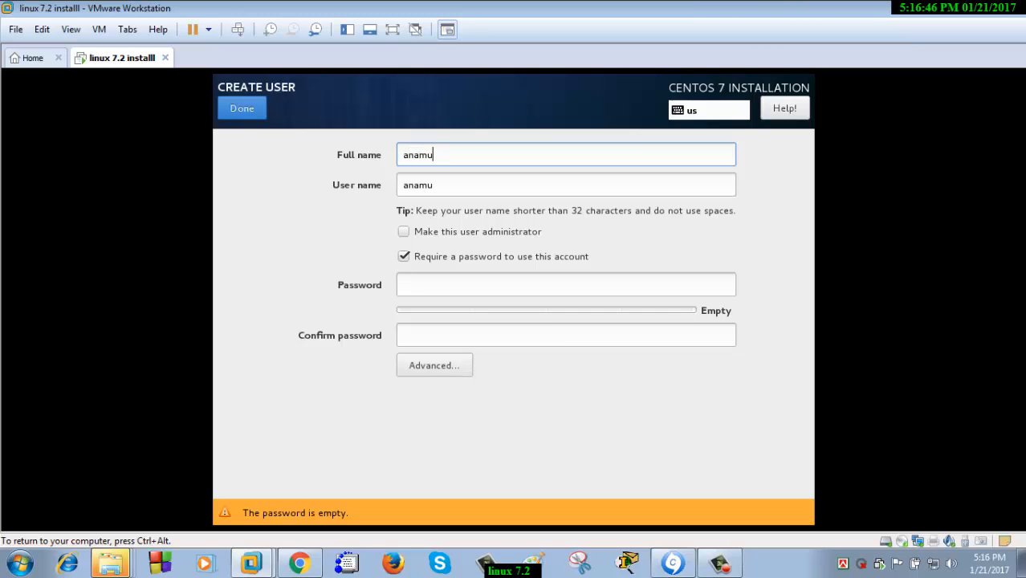
pyautogui.write('karznIT')
pyautogui.click(403, 256)
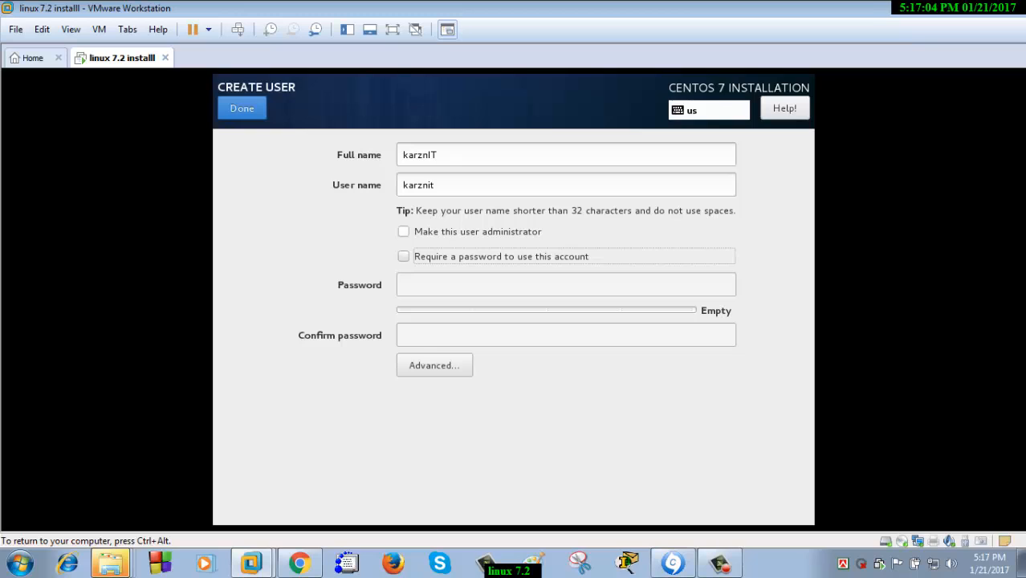
pyautogui.click(404, 232)
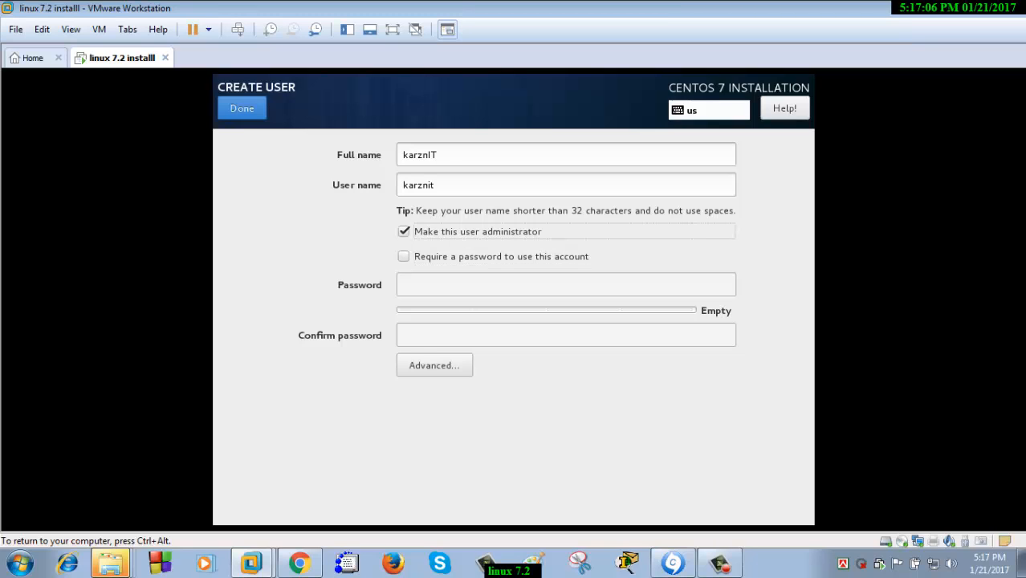
pyautogui.click(242, 108)
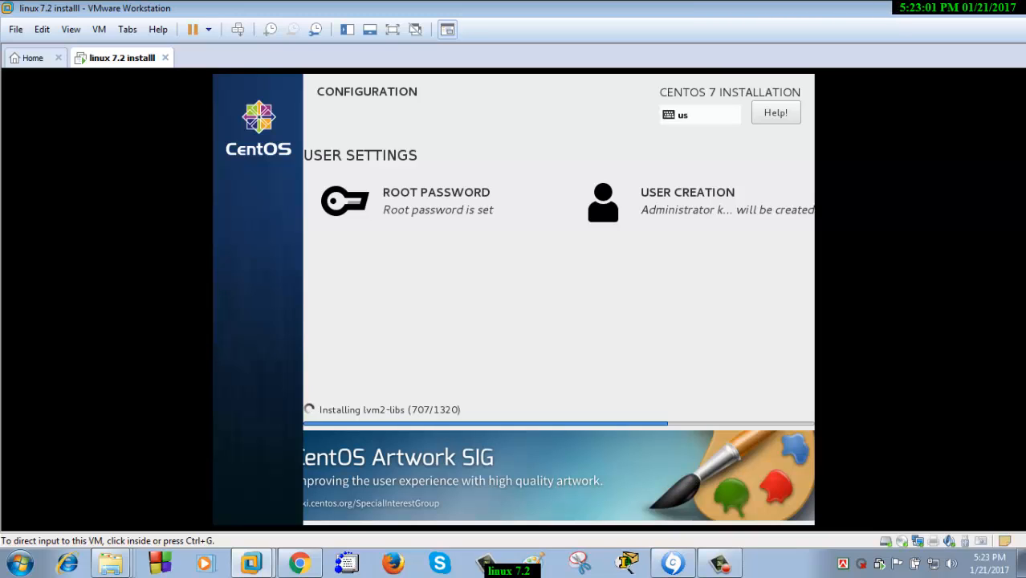
# Wait for package installation and initramfs generation until the installer reports Complete
pyautogui.hotkey('ctrl', 'g')
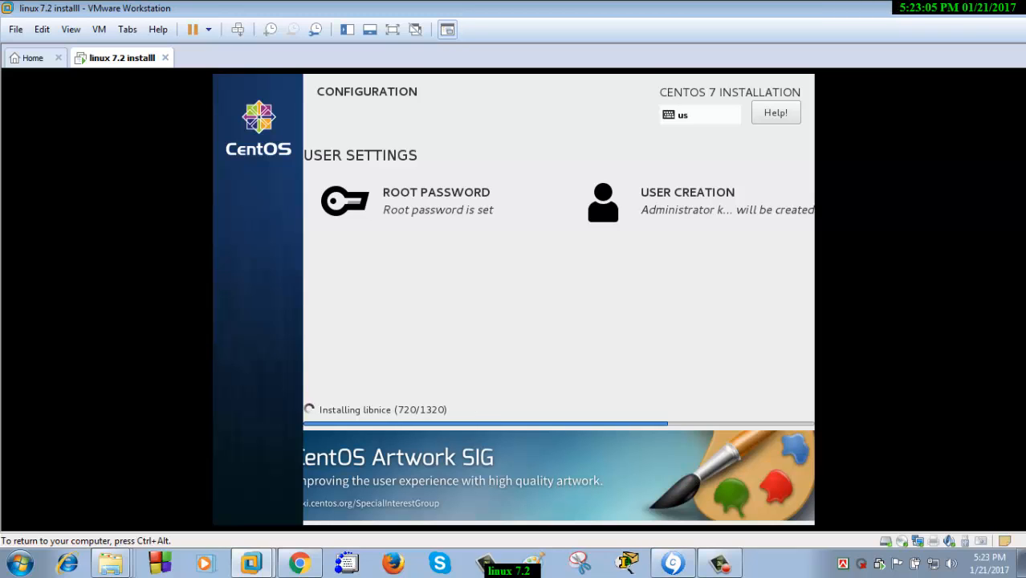
pyautogui.hotkey('ctrl', 'alt')
pyautogui.click(719, 563)
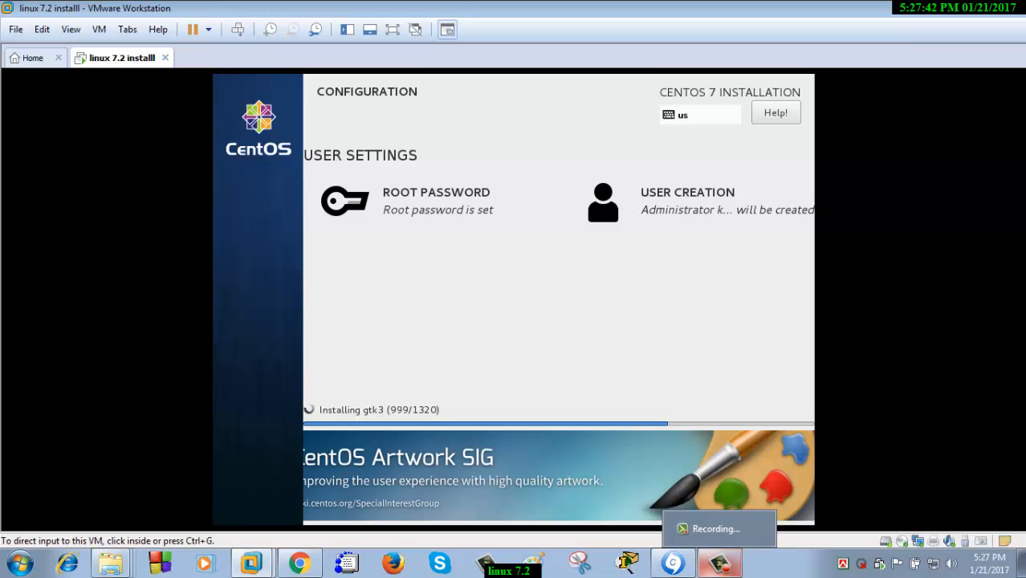
pyautogui.click(719, 562)
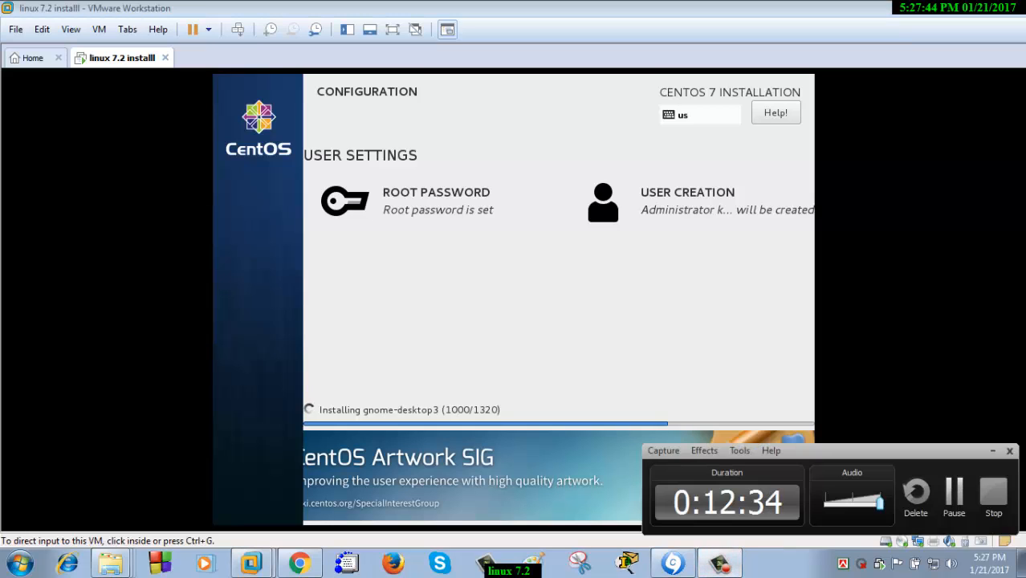
pyautogui.click(952, 492)
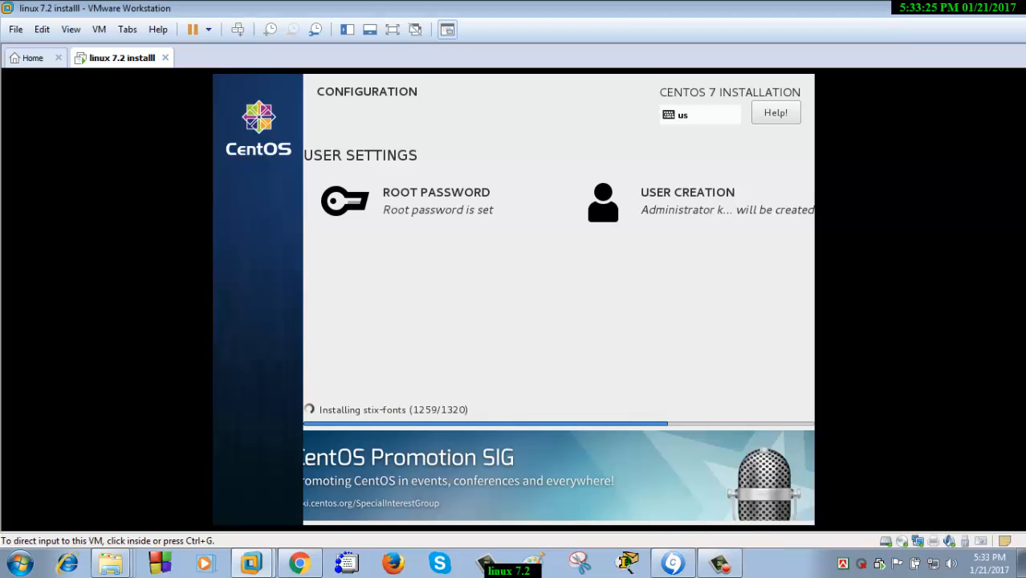
pyautogui.hotkey('ctrl', 'g')
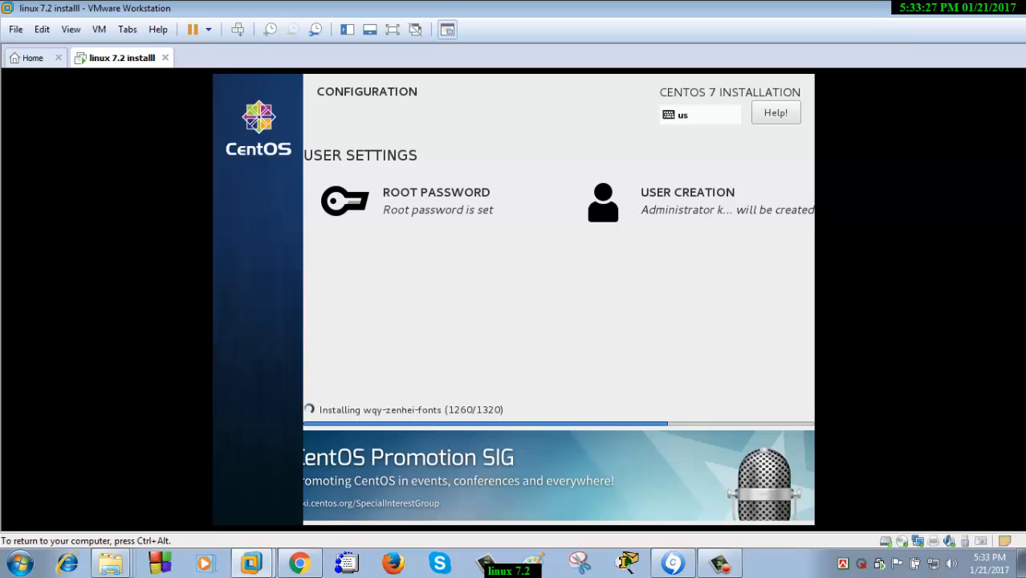
pyautogui.hotkey('ctrl', 'alt')
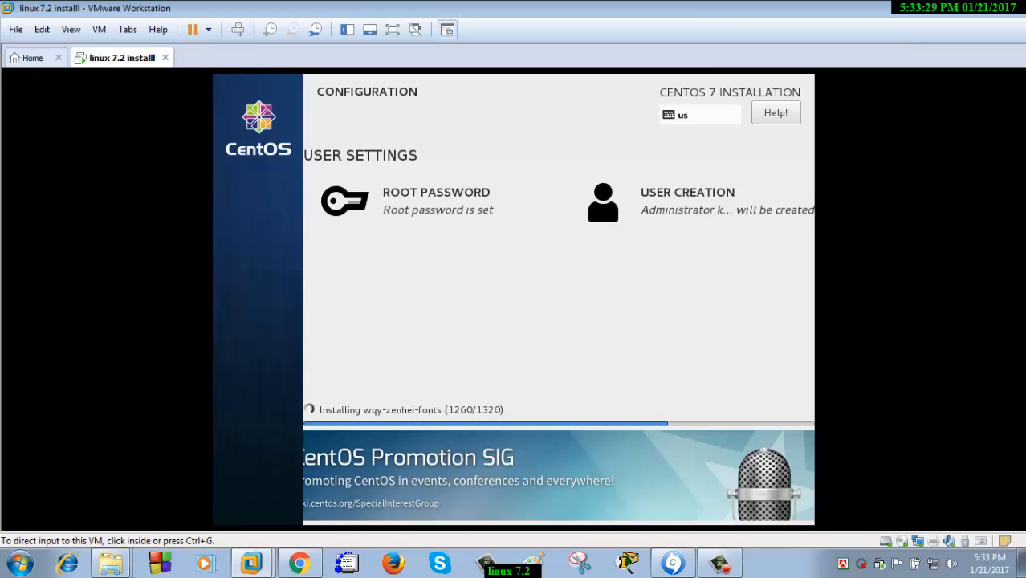
pyautogui.hotkey('ctrl', 'g')
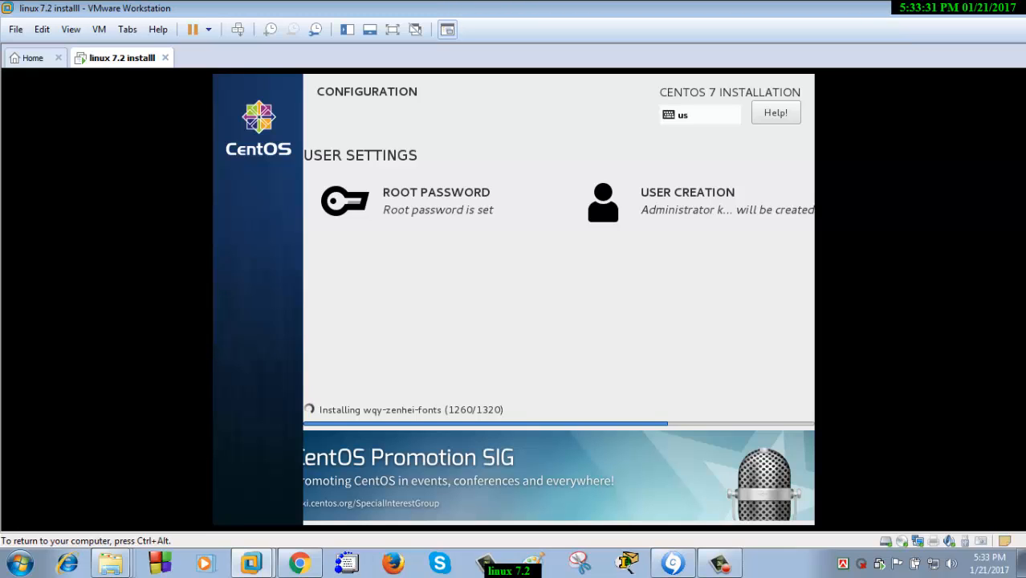
pyautogui.hotkey('ctrl', 'alt')
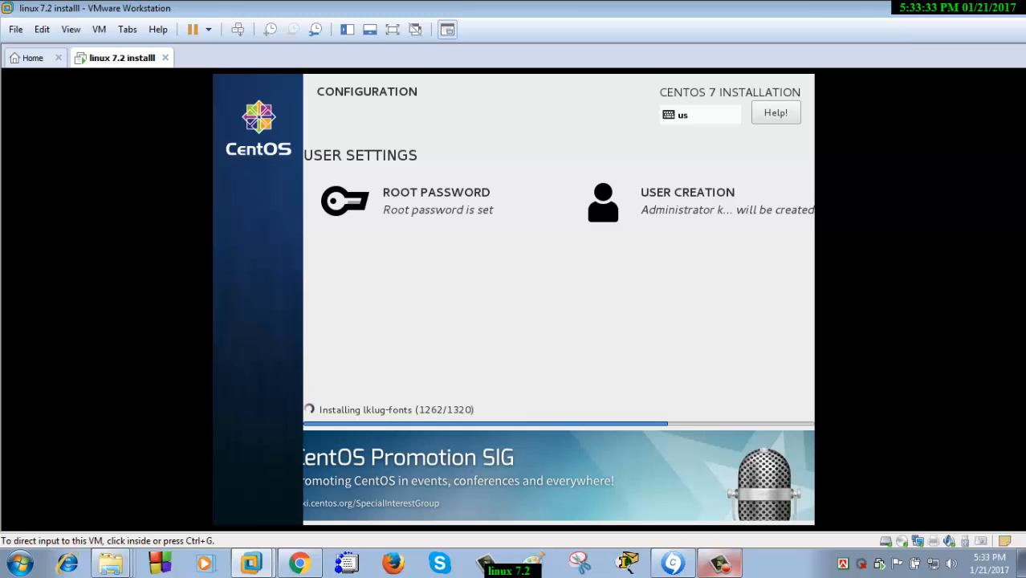
pyautogui.click(719, 564)
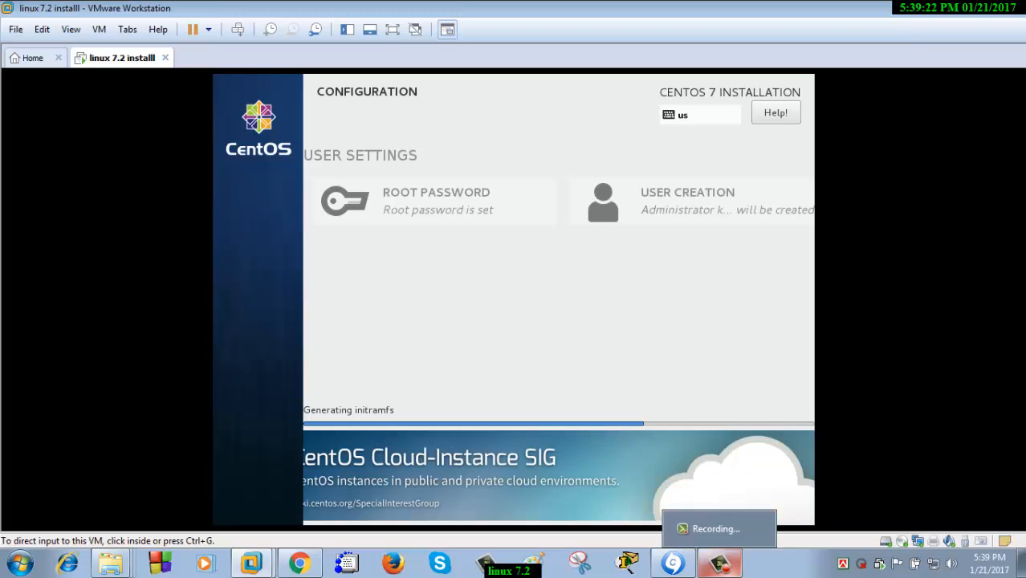
pyautogui.click(719, 562)
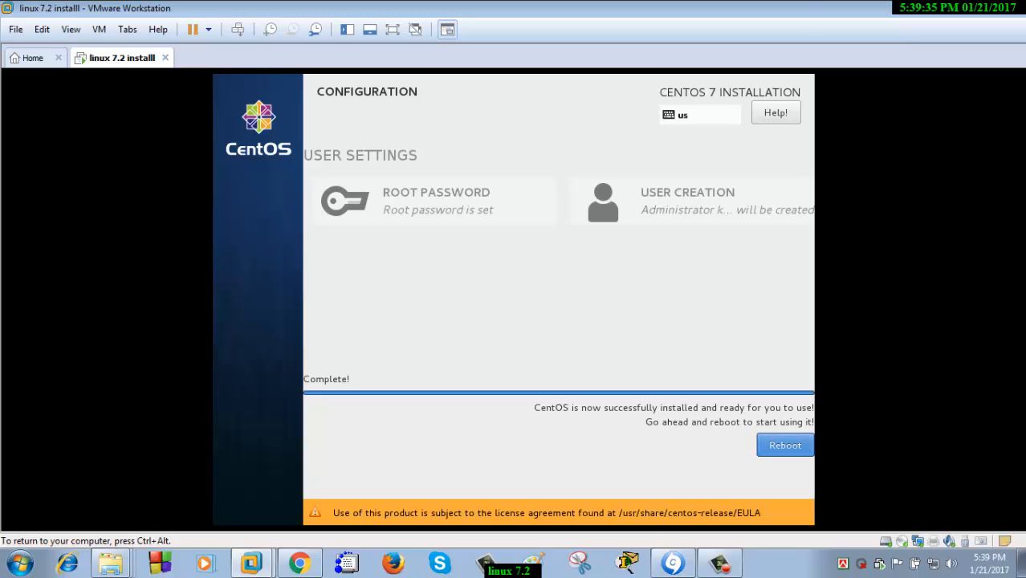
# Reboot the VM and boot the default CentOS Linux entry from the GRUB menu
pyautogui.click(784, 445)
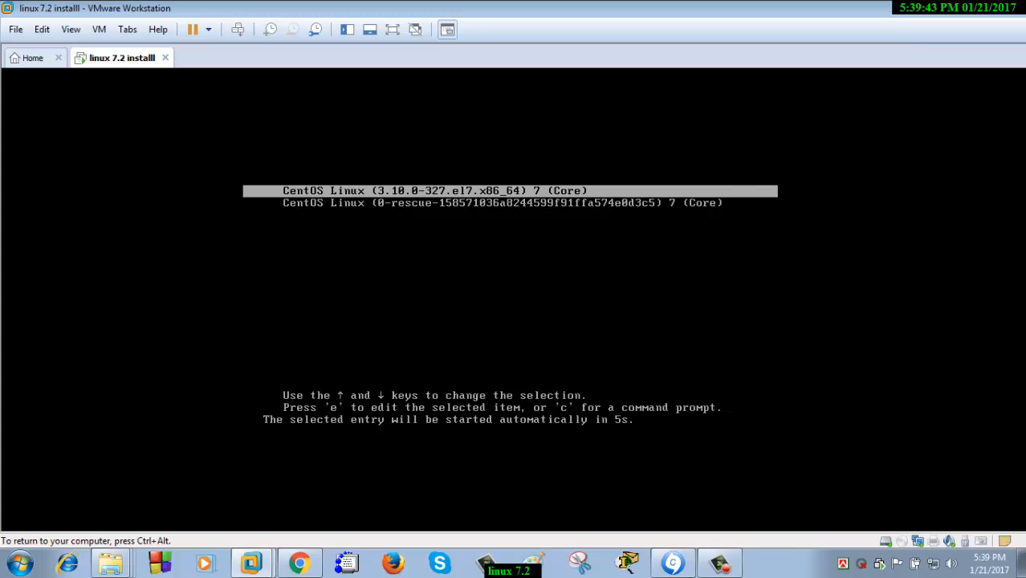
pyautogui.press('Return')
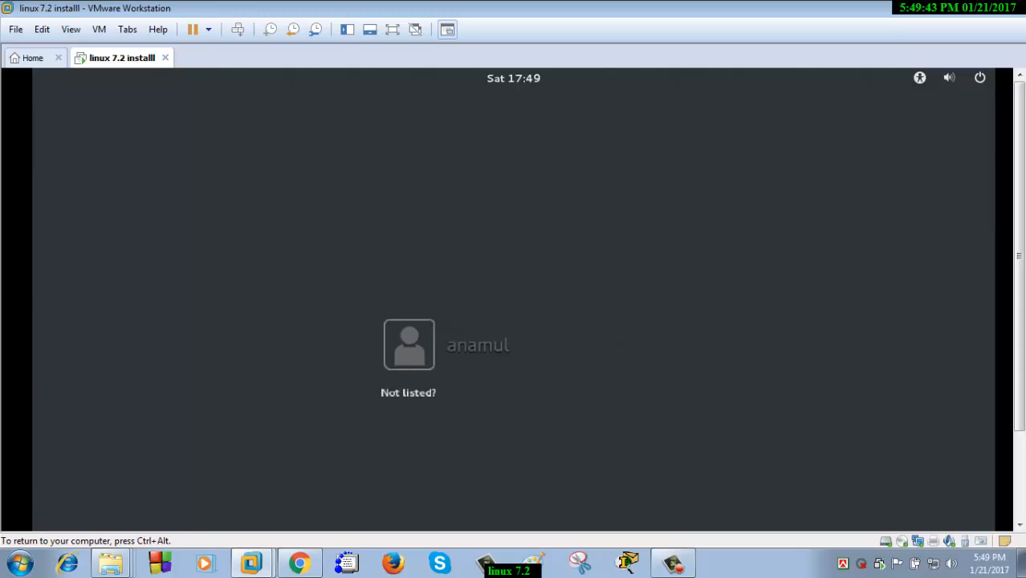
# Sign in through 'Not listed?' as root with the root password
pyautogui.press('Return')
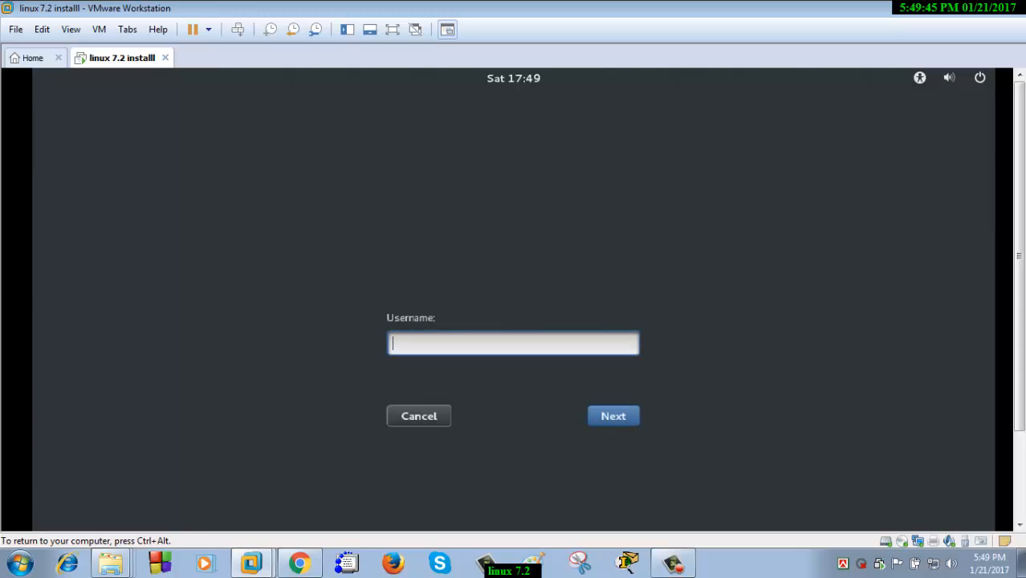
pyautogui.write('root')
pyautogui.press('Return')
pyautogui.write('••')
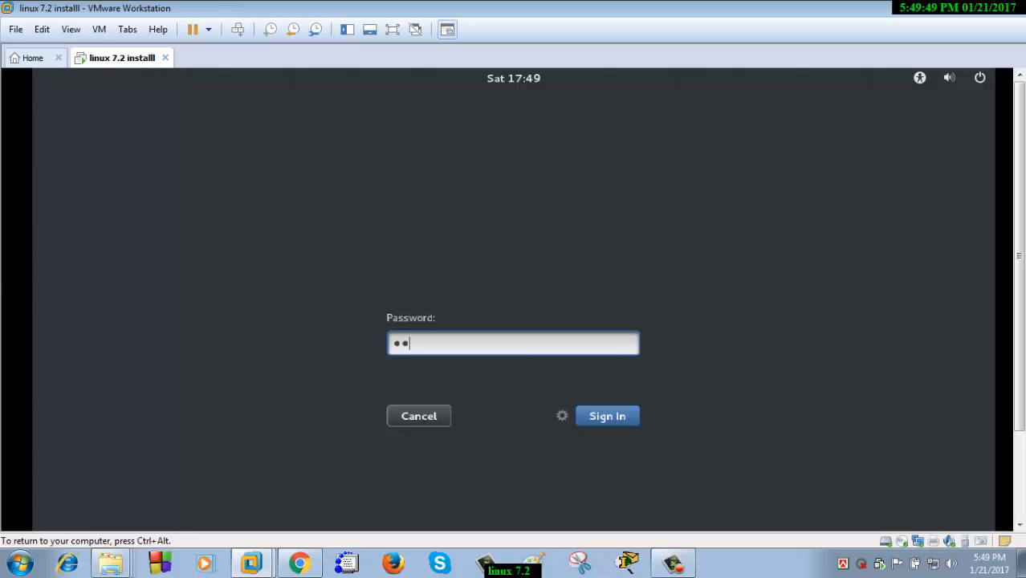
pyautogui.write('••••')
pyautogui.press('Return')
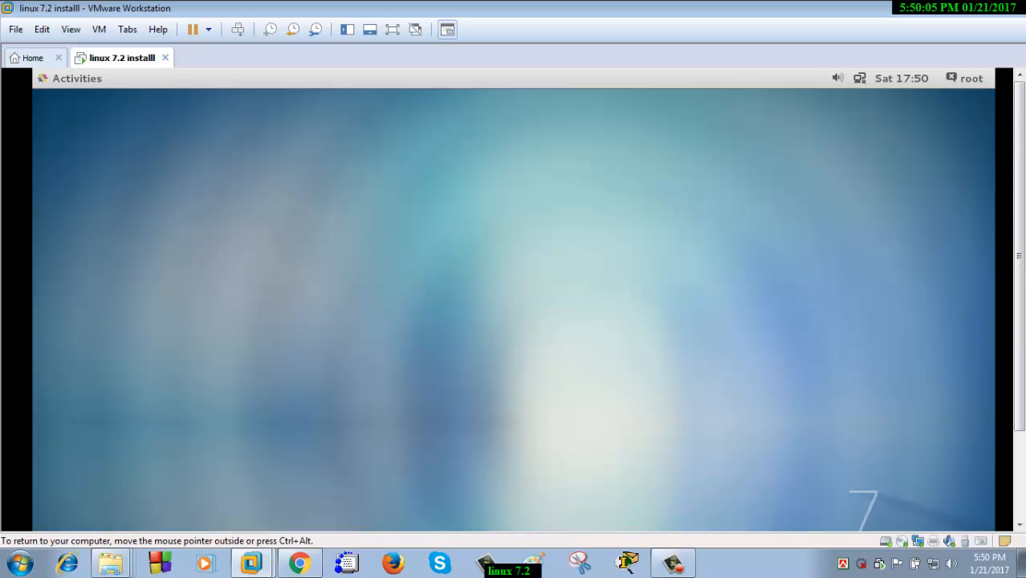
# Open a terminal from the desktop's context menu
pyautogui.rightClick(329, 143)
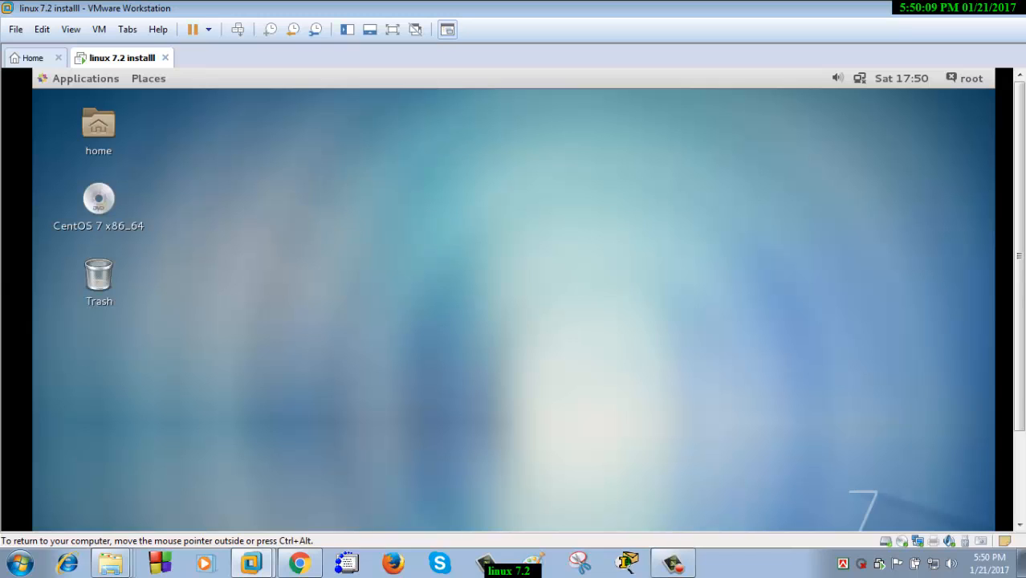
pyautogui.rightClick(246, 118)
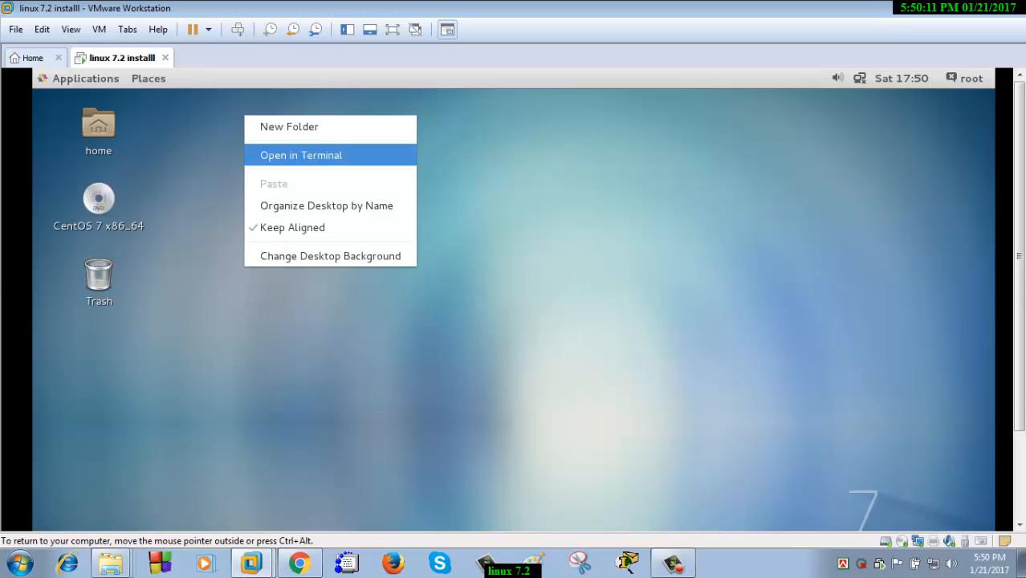
pyautogui.click(301, 156)
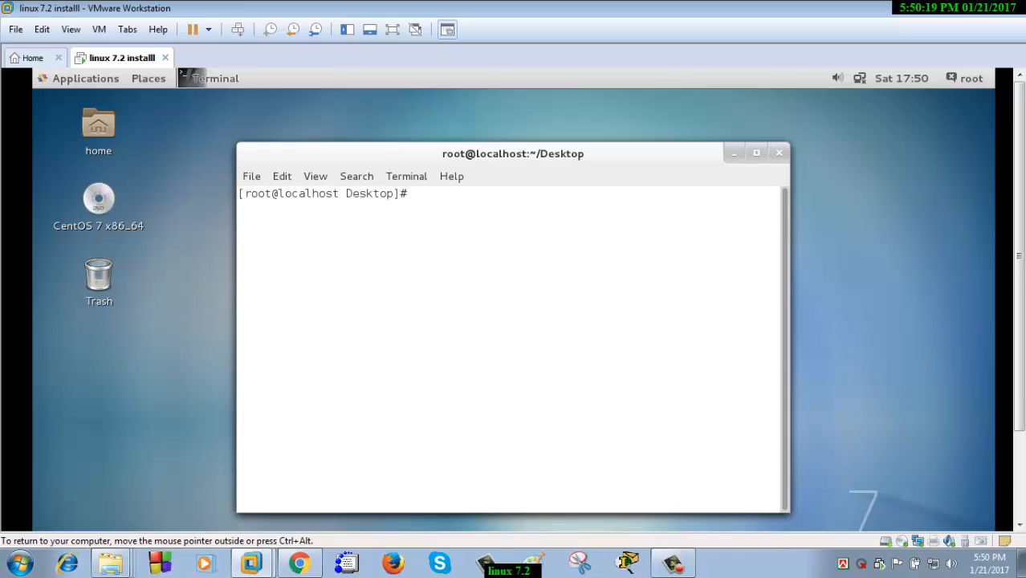
# Run cd and ls to list the files in root's home directory
pyautogui.write('cd')
pyautogui.press('Return')
pyautogui.press('Return')
pyautogui.press('Return')
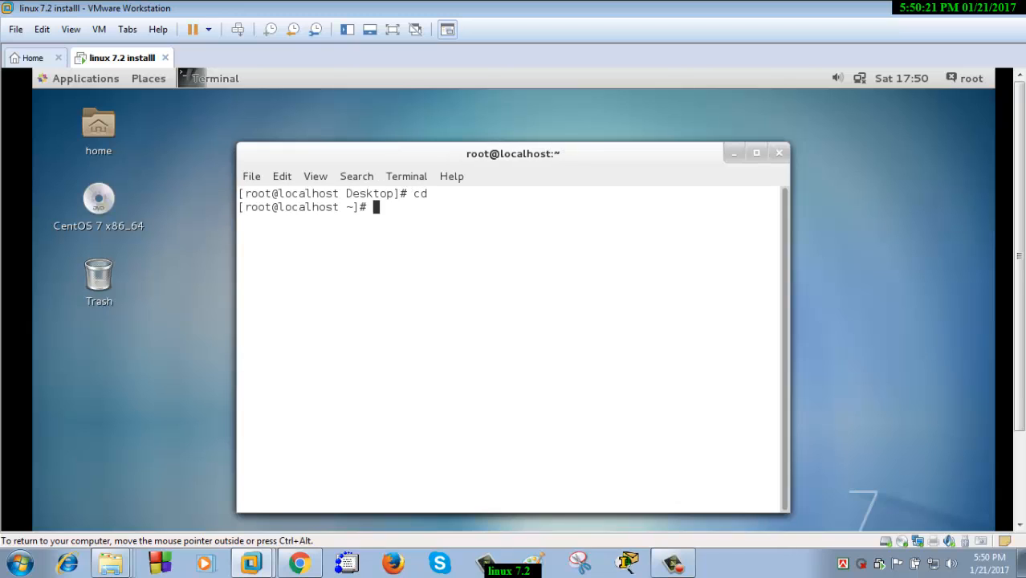
pyautogui.write('l')
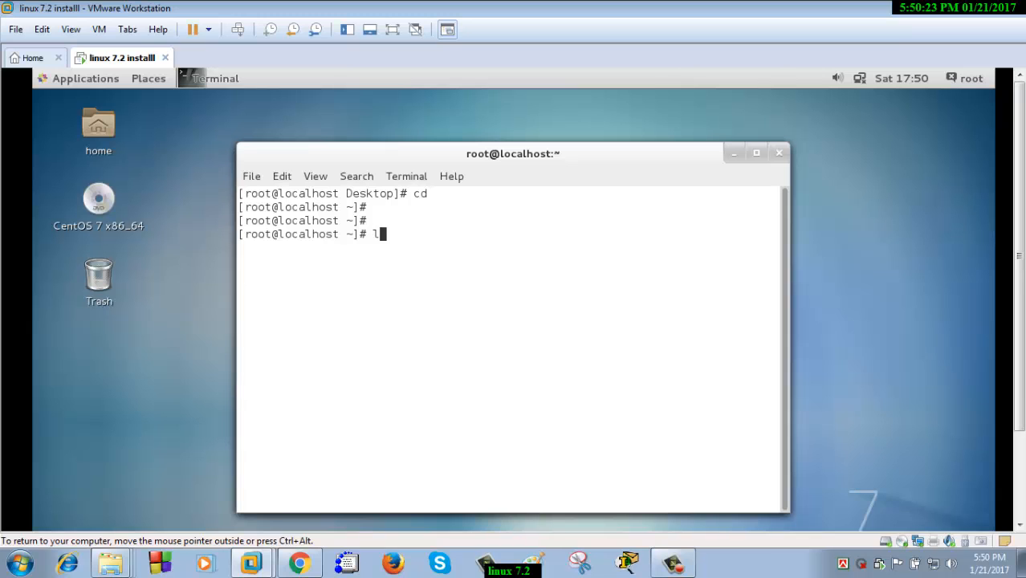
pyautogui.write('s')
pyautogui.press('Return')
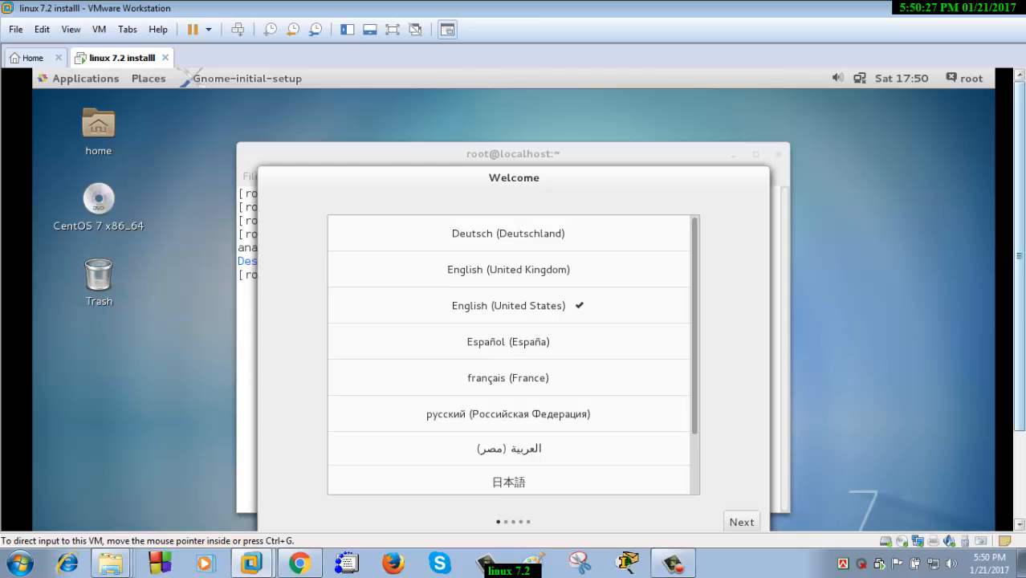
# Keep English (United States) as the language and English (US) as the input source
pyautogui.moveTo(1019, 257); pyautogui.dragTo(1019, 345)
pyautogui.click(741, 407)
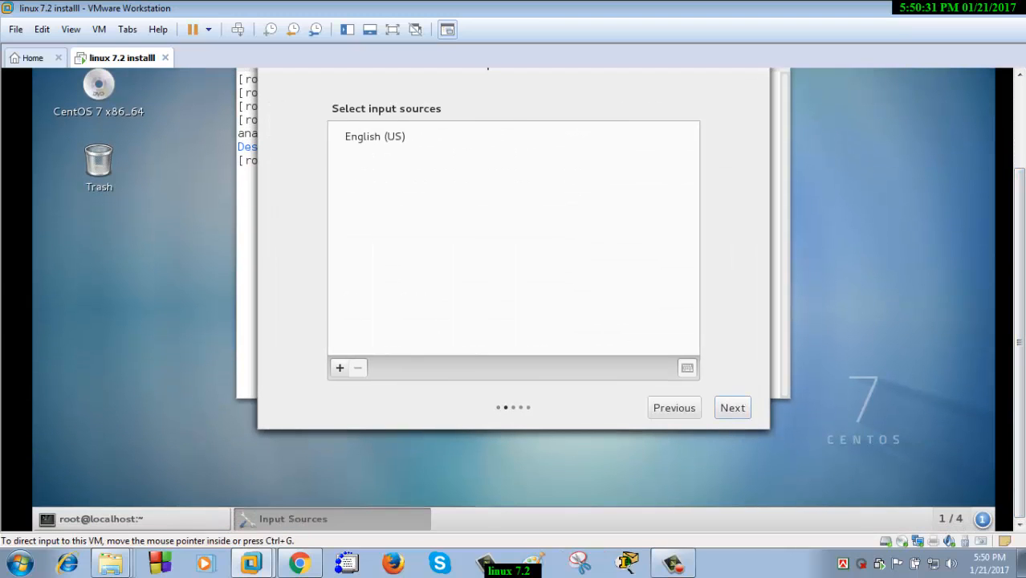
pyautogui.moveTo(1019, 345); pyautogui.dragTo(1019, 291)
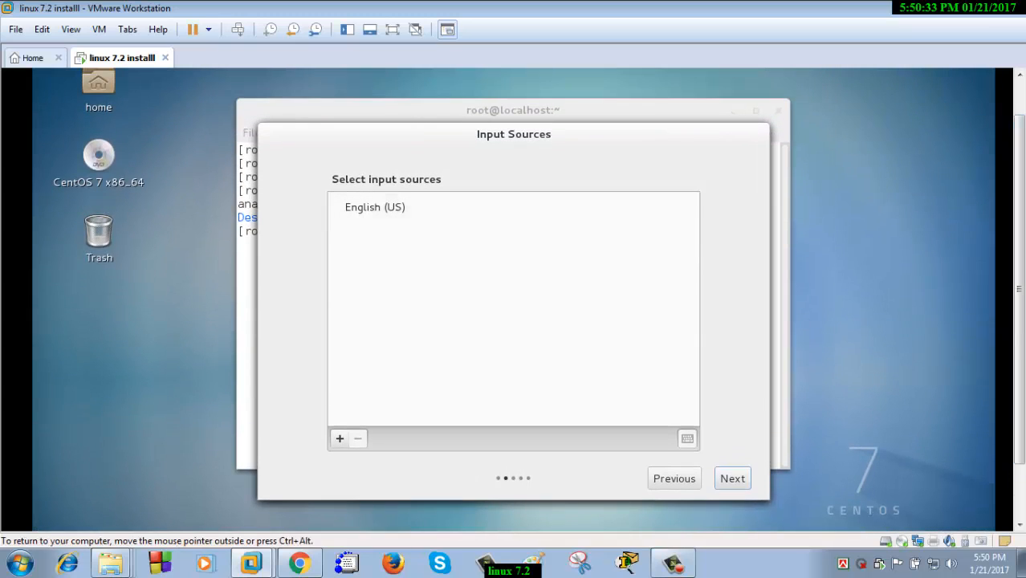
pyautogui.click(731, 479)
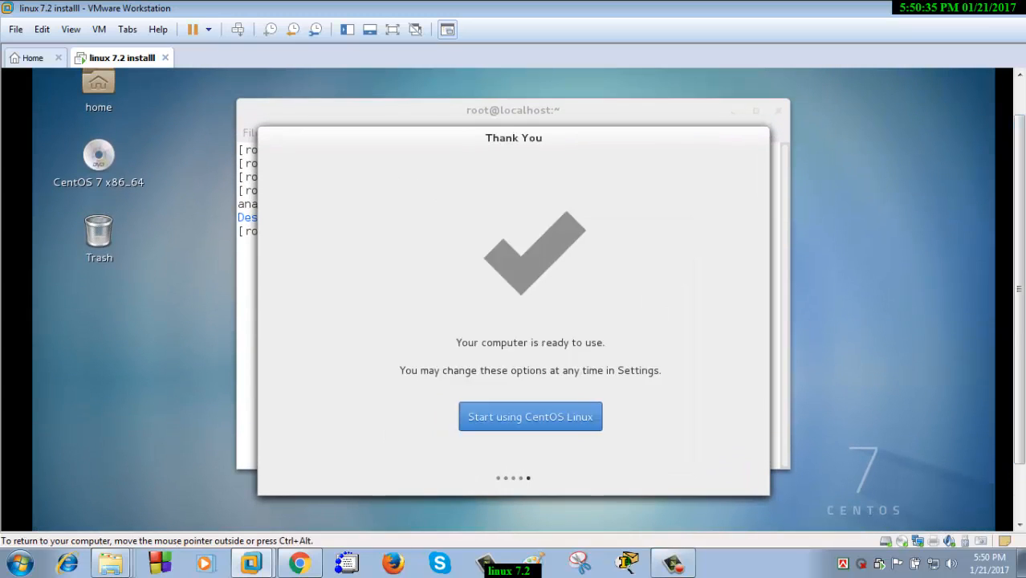
# Finish initial setup with Start using CentOS Linux and close the Help window to show the root terminal
pyautogui.click(513, 417)
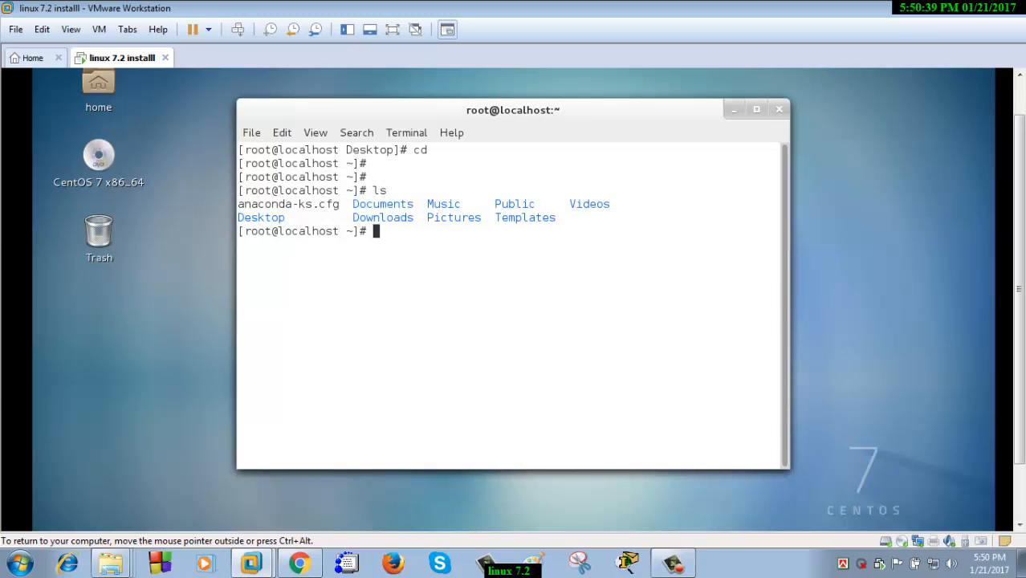
pyautogui.hotkey('ctrl', 'alt')
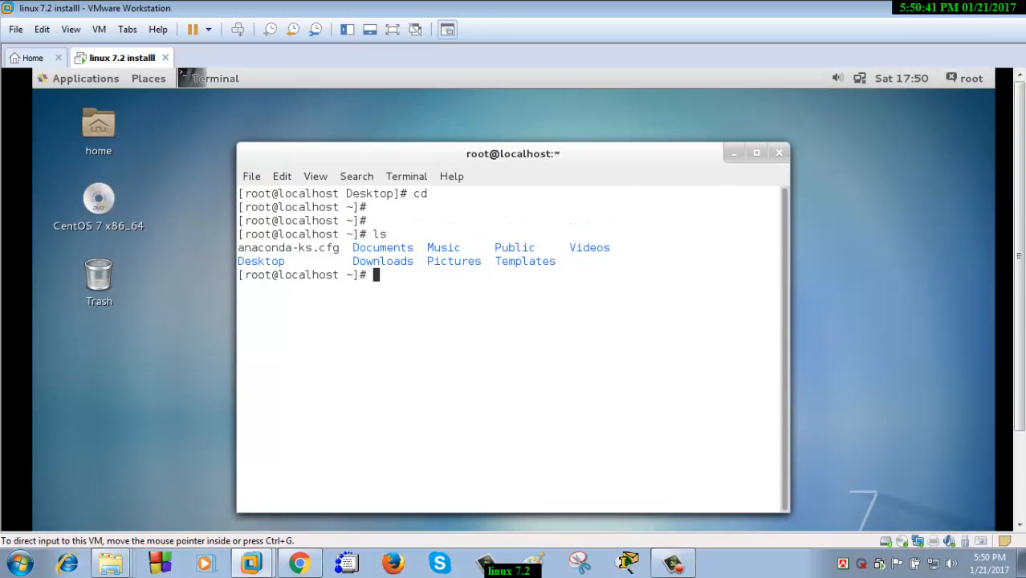
pyautogui.click(889, 100)
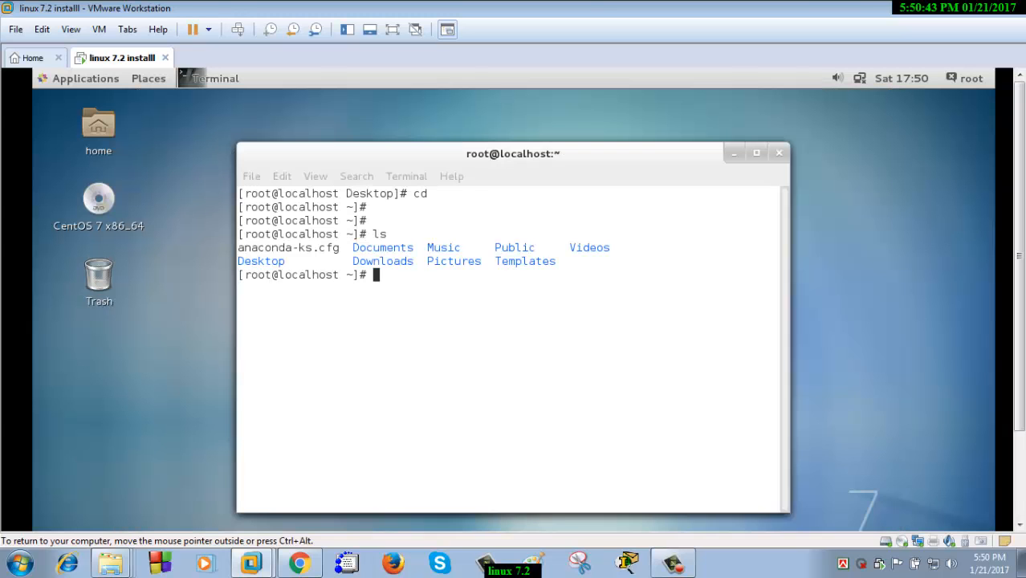